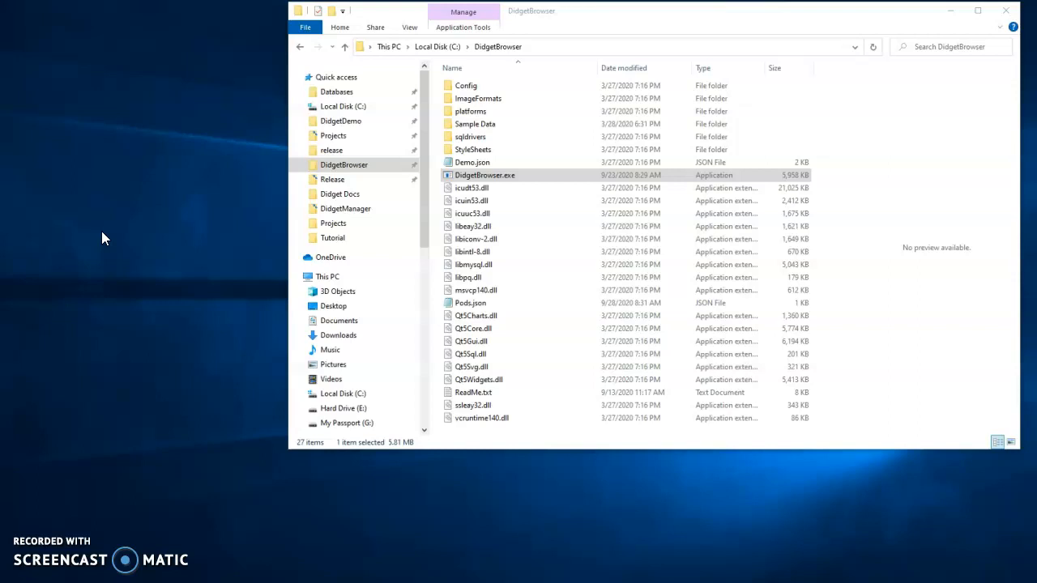
Step: Launch DidgetBrowser.exe from the DidgetBrowser folder and show the databases of the Demo1 pod
{"action": "left_click", "coordinate": [500, 178]}
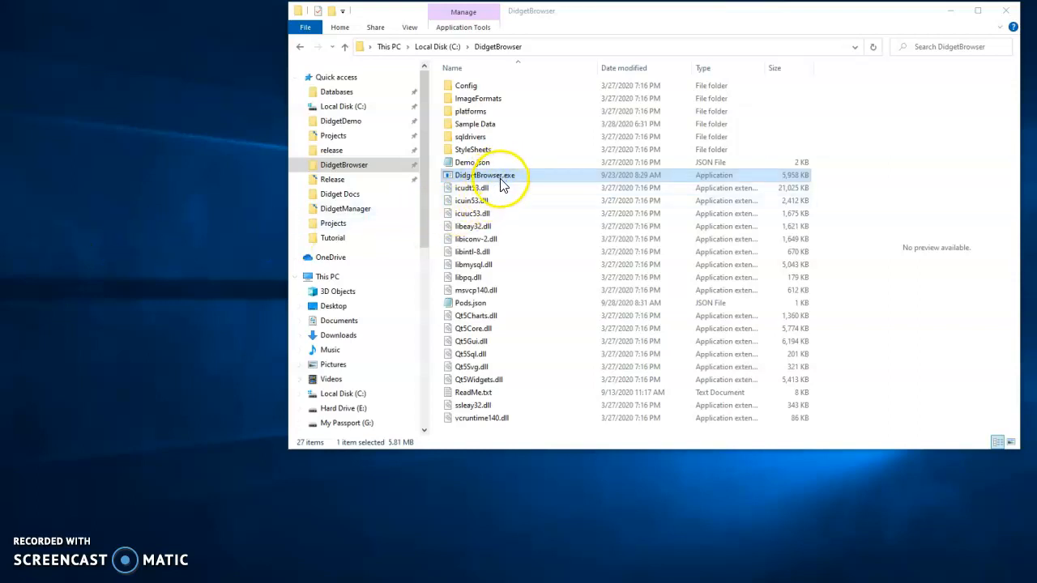
{"action": "double_click", "coordinate": [490, 183]}
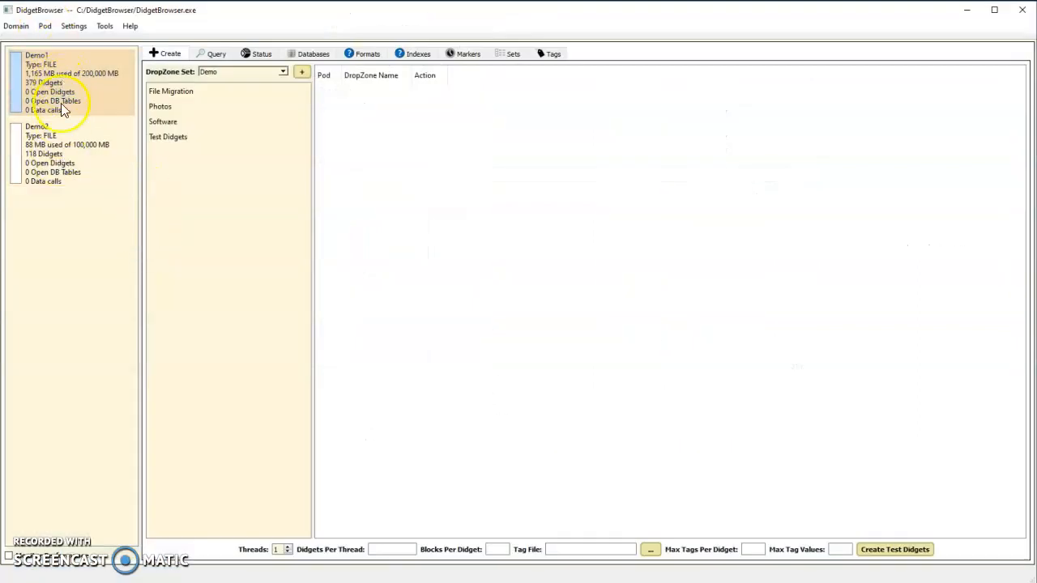
{"action": "left_click", "coordinate": [58, 73]}
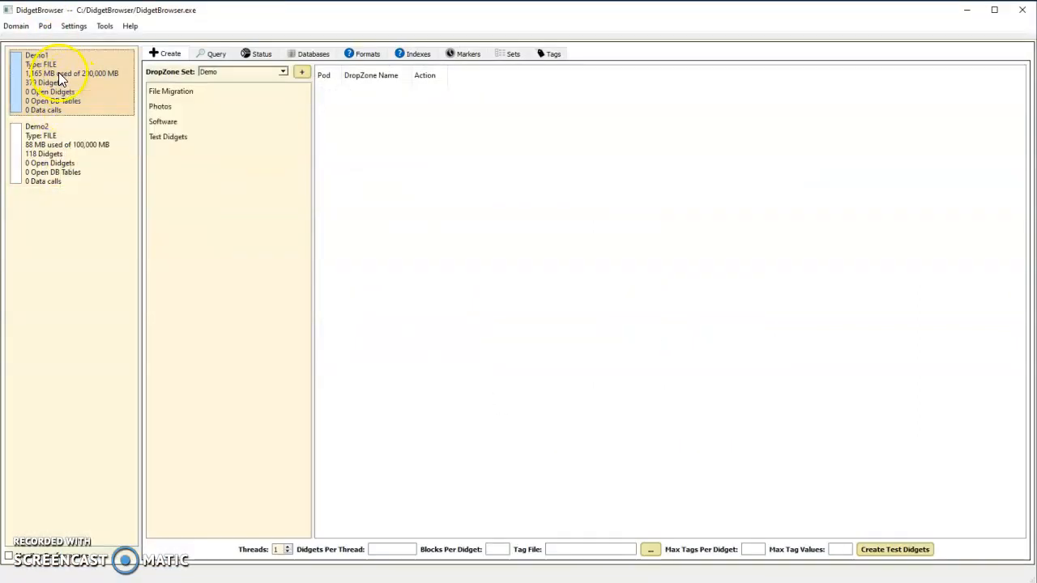
{"action": "left_click", "coordinate": [321, 55]}
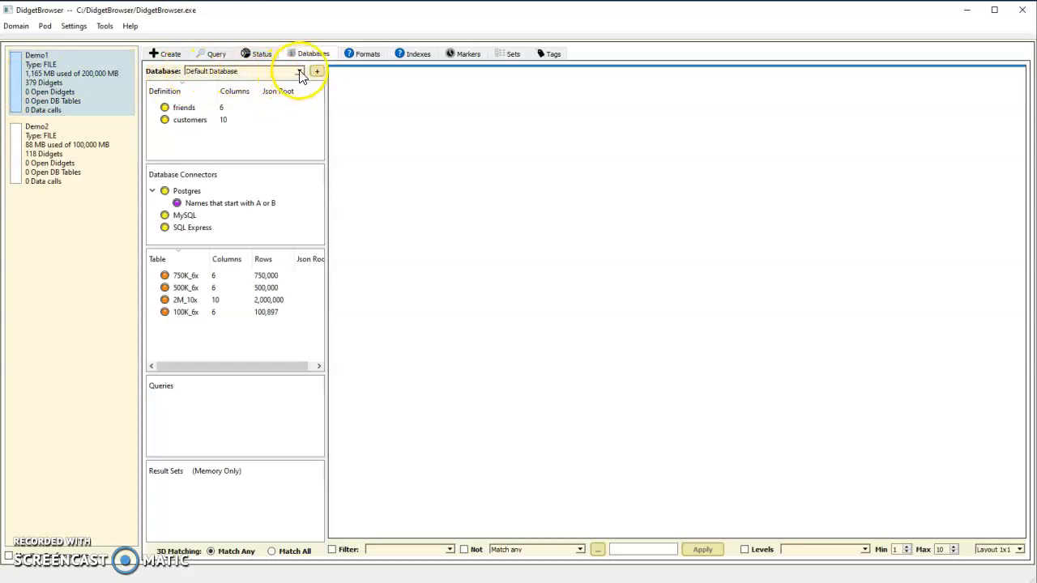
Step: Examine the table definitions, database connectors and tables of the default database
{"action": "left_click", "coordinate": [180, 120]}
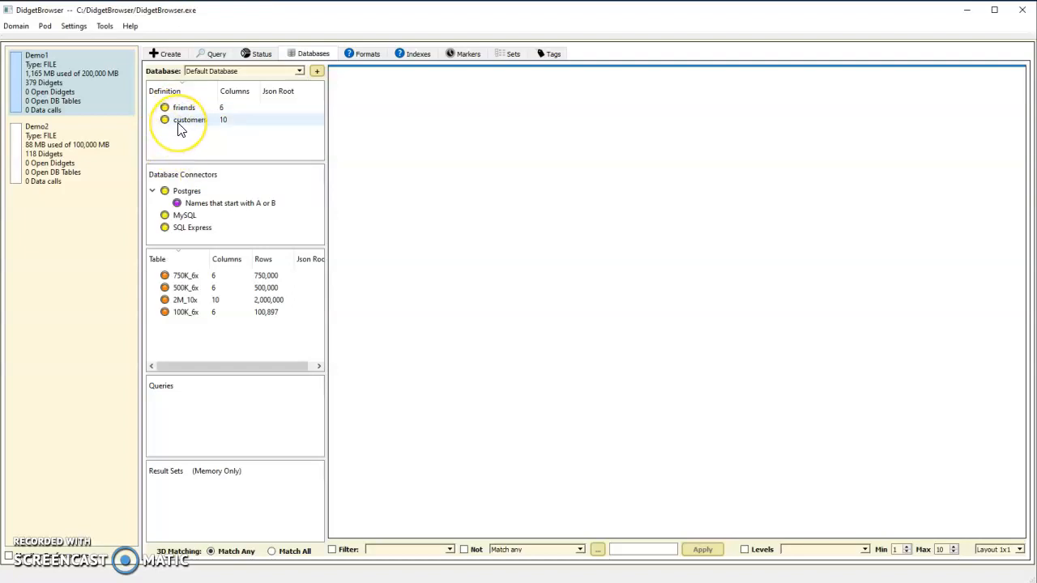
{"action": "mouse_move", "coordinate": [180, 128]}
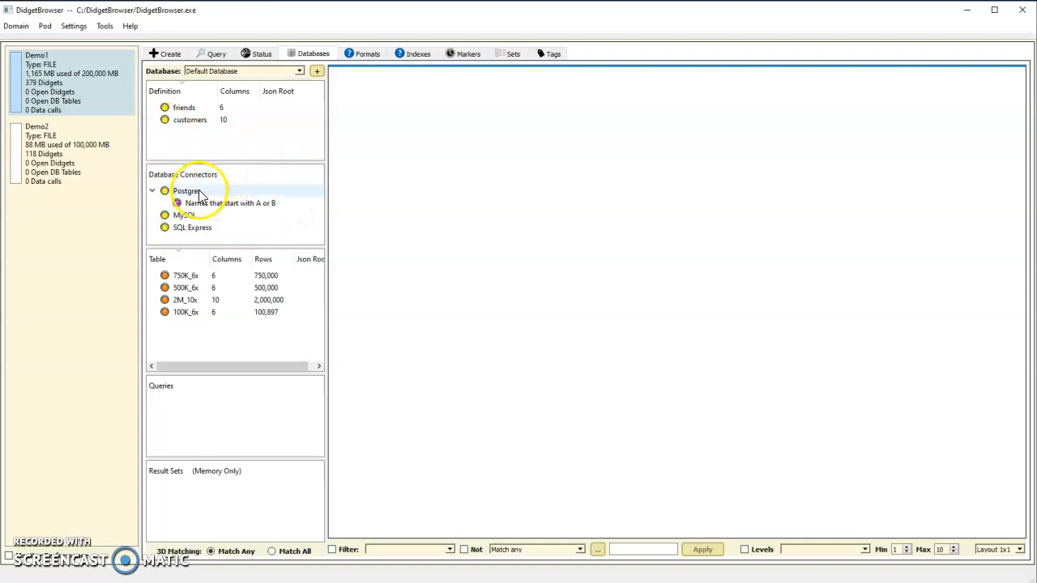
{"action": "mouse_move", "coordinate": [201, 235]}
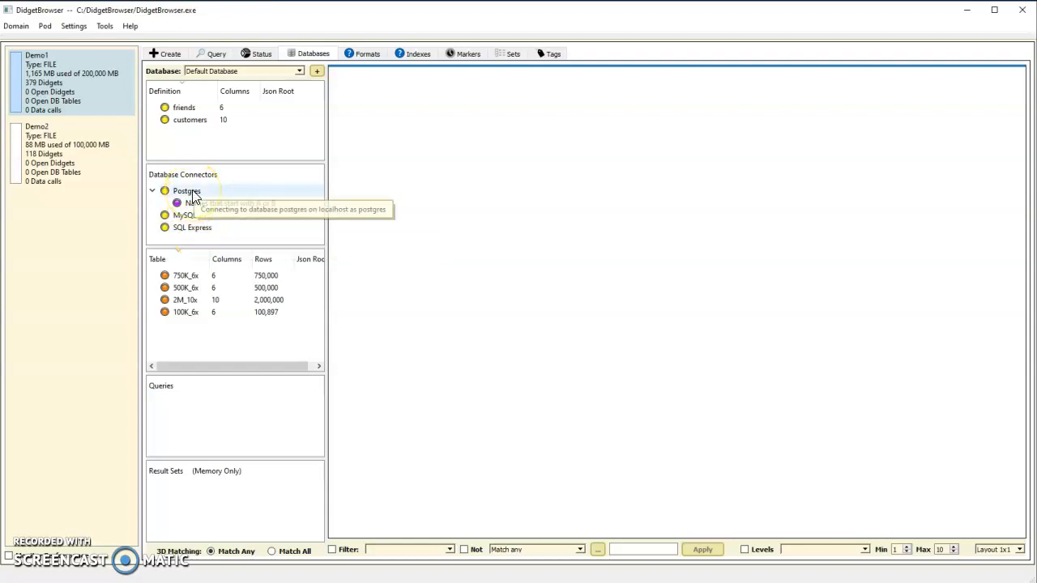
{"action": "left_click", "coordinate": [194, 198]}
{"action": "left_click", "coordinate": [188, 279]}
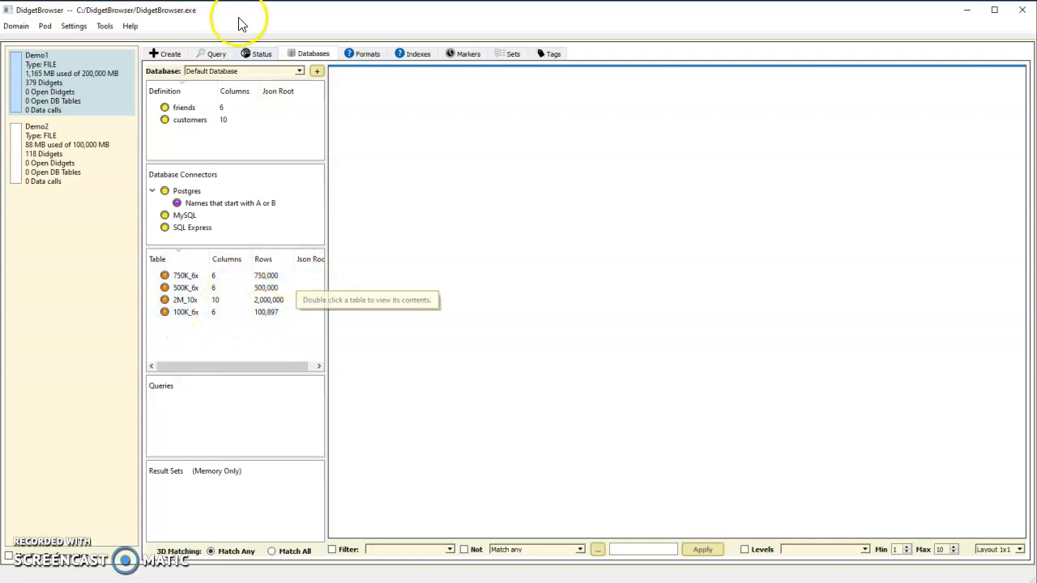
Step: Create a new database named demo in the Demo1 pod
{"action": "left_click", "coordinate": [317, 71]}
{"action": "type", "text": "demo"}
{"action": "left_click", "coordinate": [541, 291]}
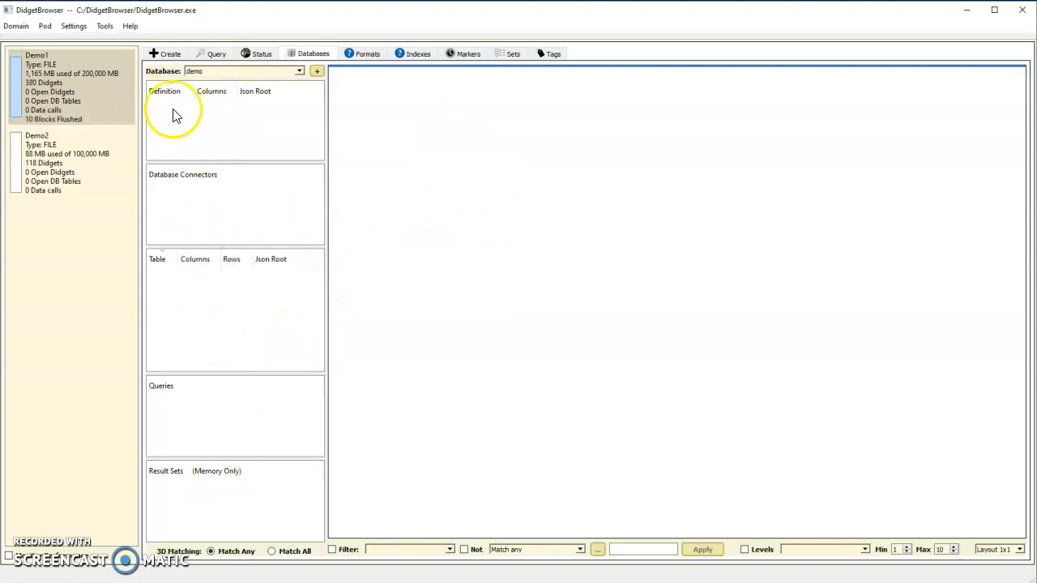
Step: Start a new table definition from scratch in the demo database and name it contacts
{"action": "right_click", "coordinate": [203, 133]}
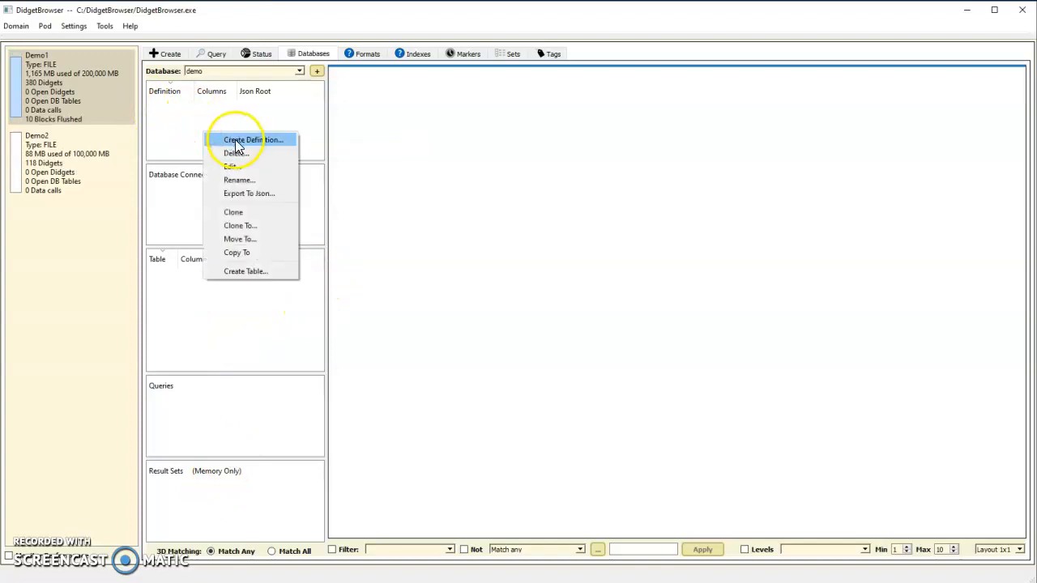
{"action": "left_click", "coordinate": [237, 141]}
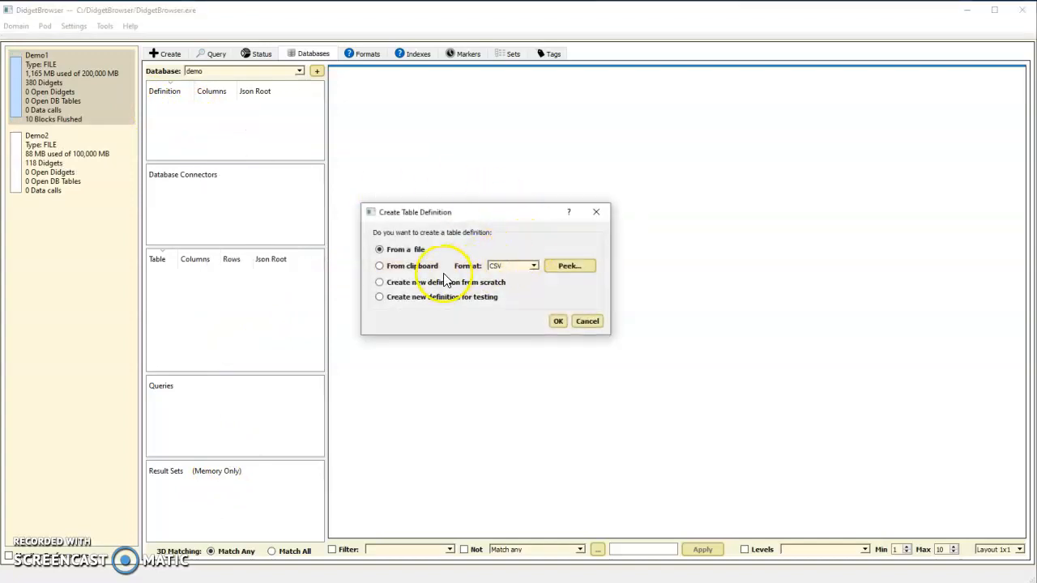
{"action": "left_click", "coordinate": [380, 282]}
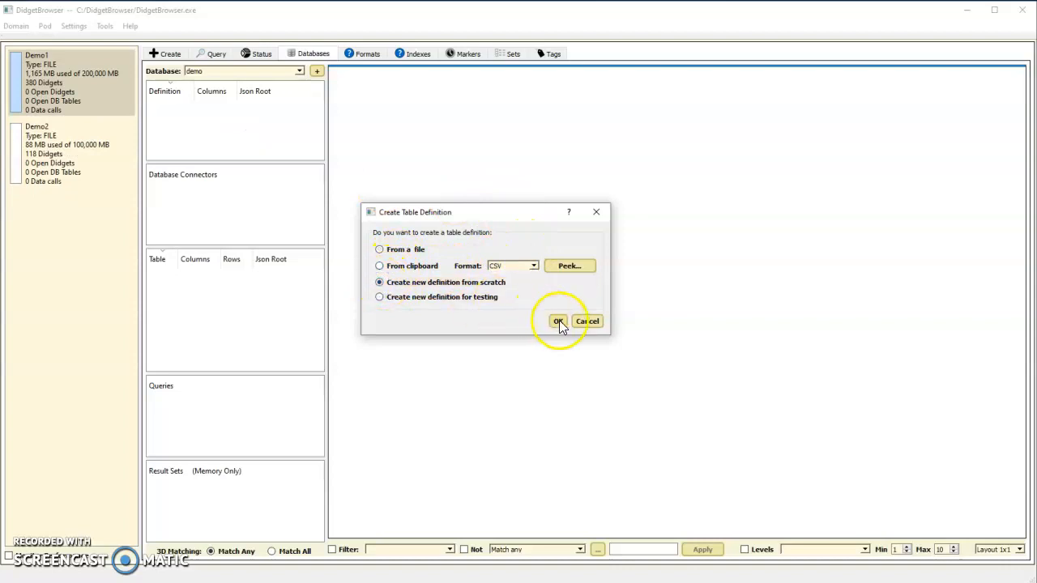
{"action": "left_click", "coordinate": [558, 321]}
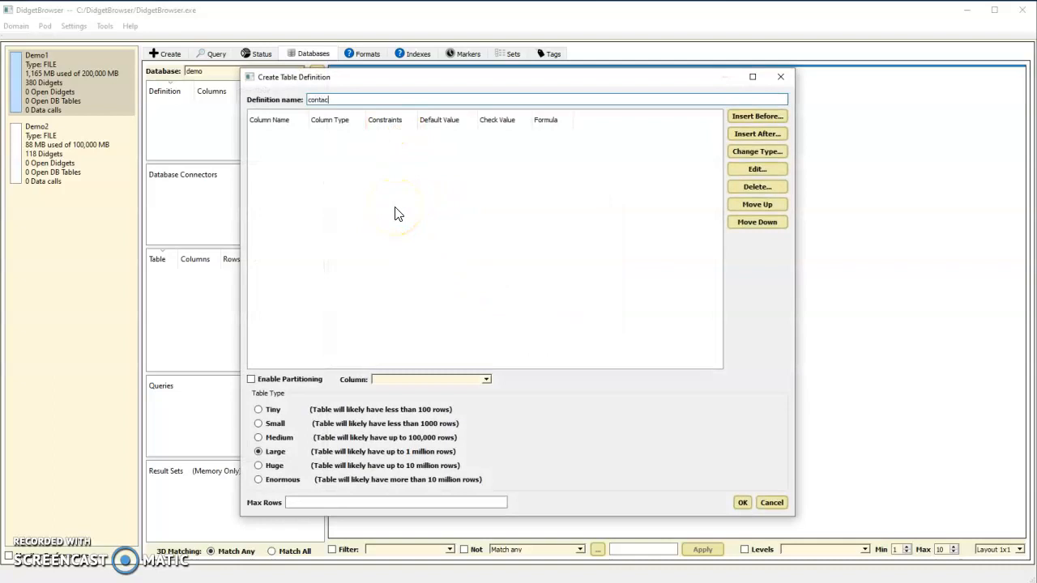
Step: Add the STRING columns name, phone and email to the contacts definition and save it
{"action": "left_click", "coordinate": [761, 133]}
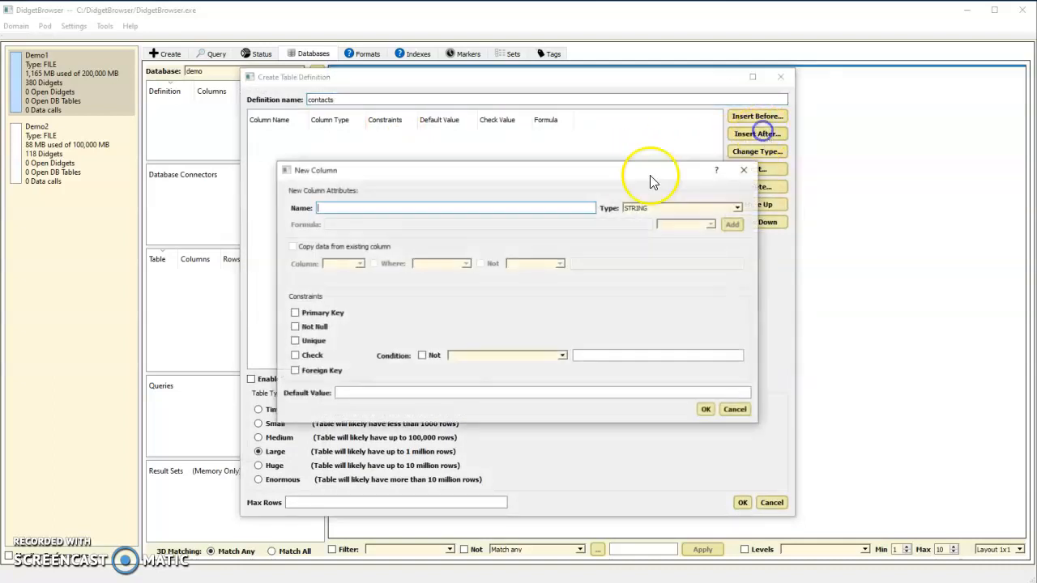
{"action": "type", "text": "name"}
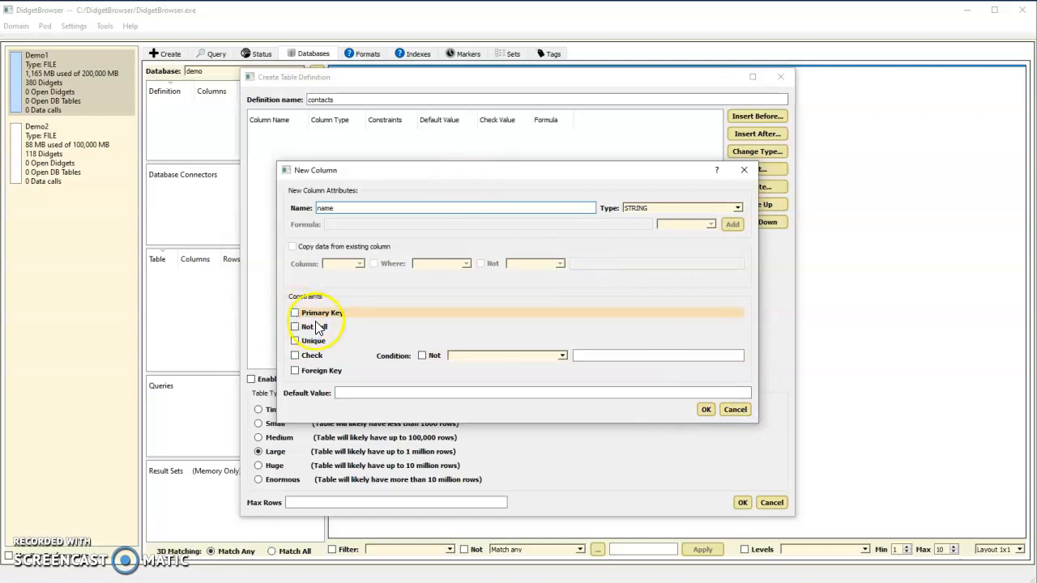
{"action": "left_click", "coordinate": [706, 410]}
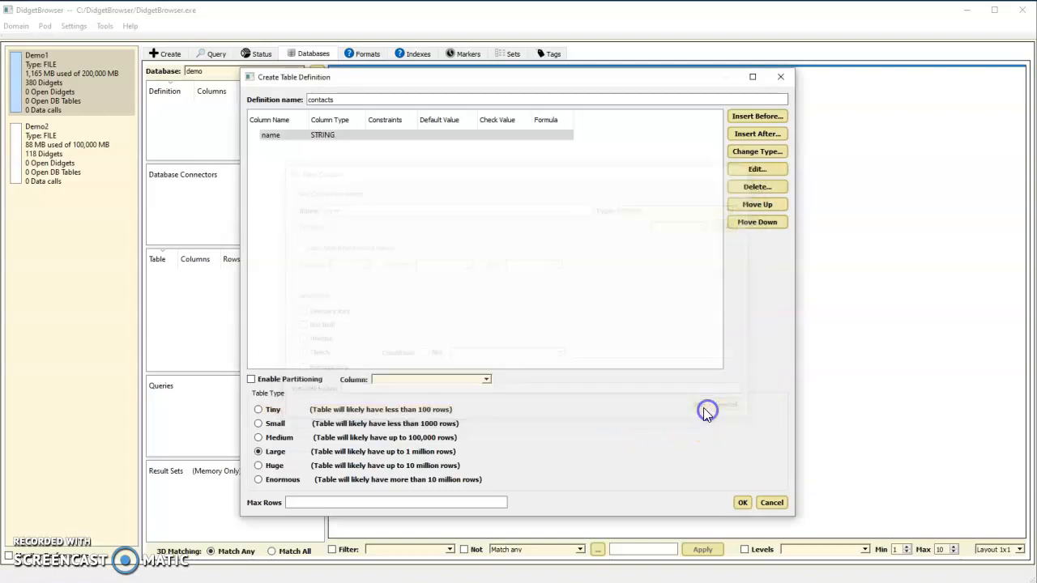
{"action": "left_click", "coordinate": [757, 134]}
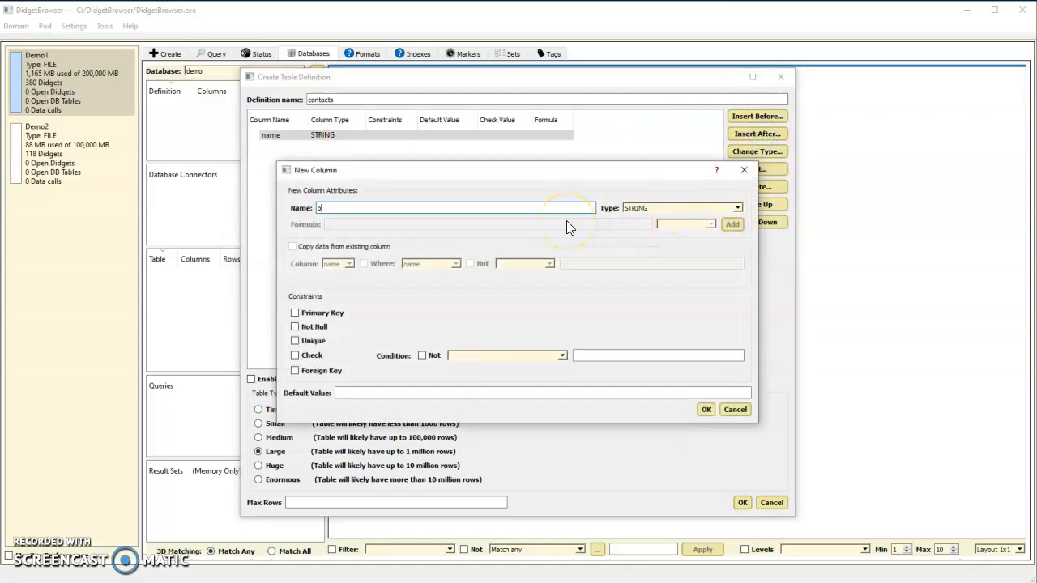
{"action": "type", "text": "phone"}
{"action": "left_click", "coordinate": [706, 410]}
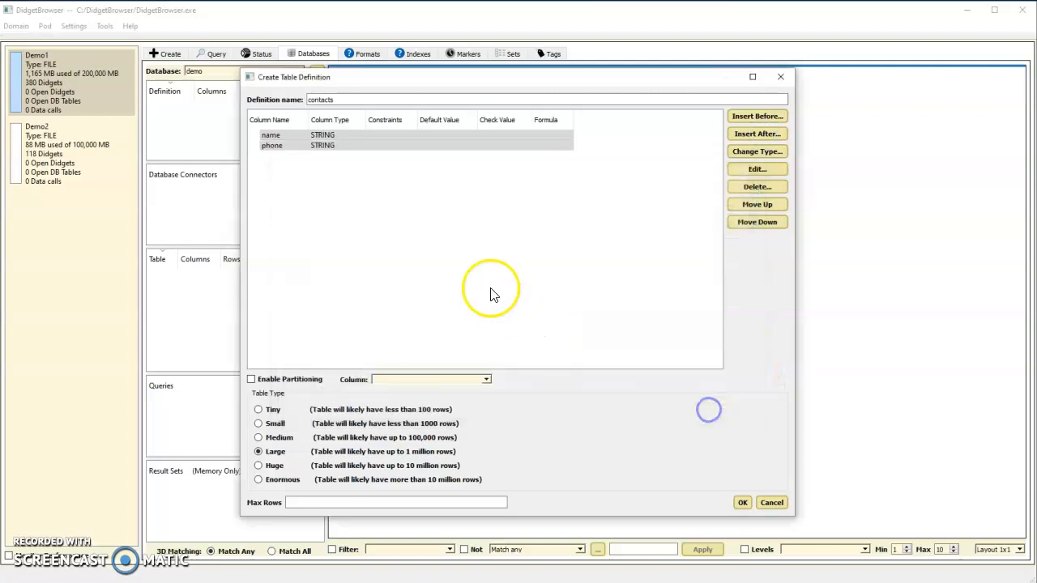
{"action": "left_click", "coordinate": [758, 133]}
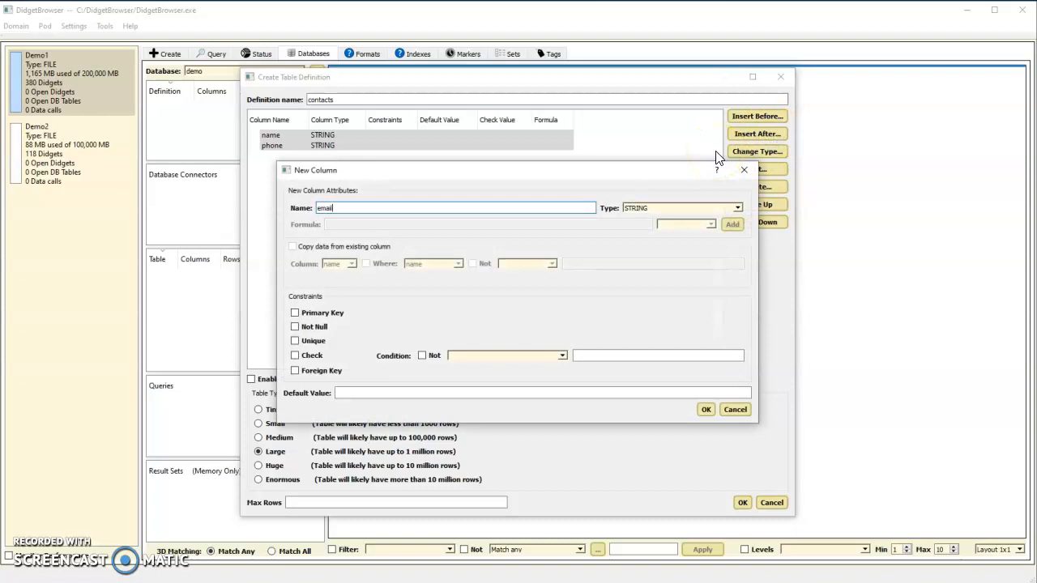
{"action": "left_click", "coordinate": [706, 410]}
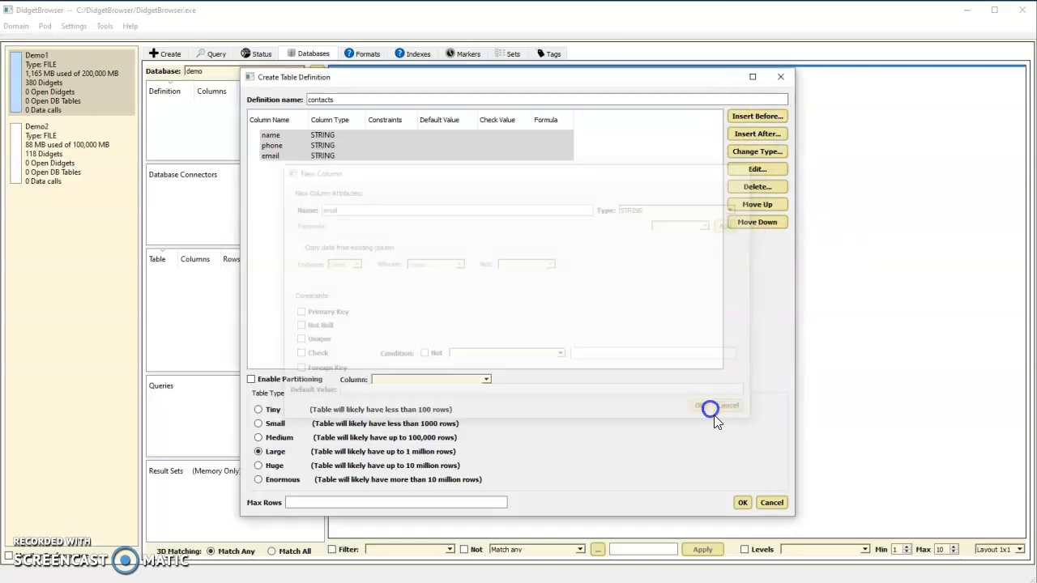
{"action": "left_click", "coordinate": [743, 502]}
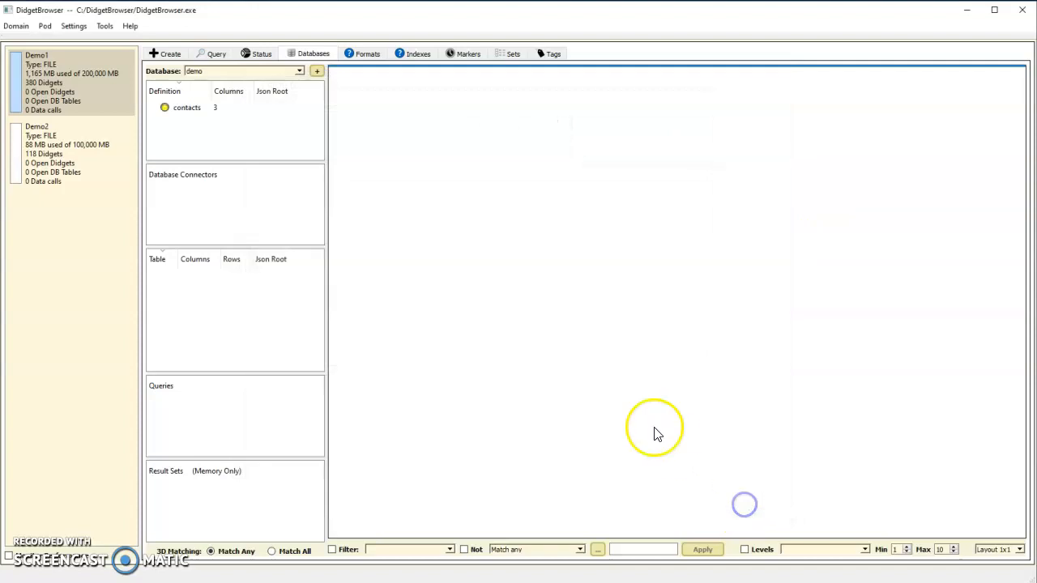
Step: Create a table named contacts from the contacts definition without importing any data
{"action": "mouse_move", "coordinate": [197, 109]}
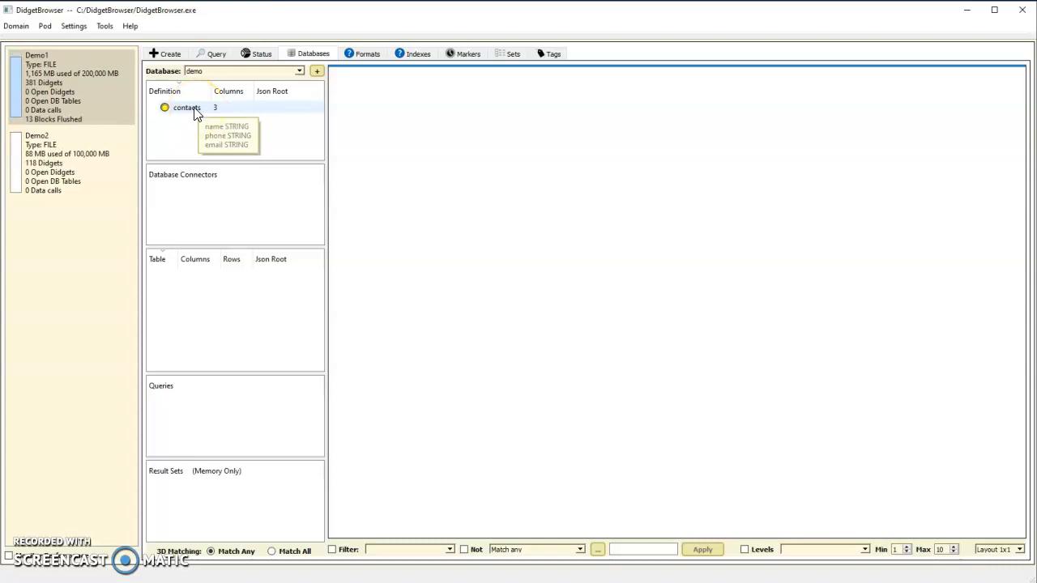
{"action": "right_click", "coordinate": [194, 114]}
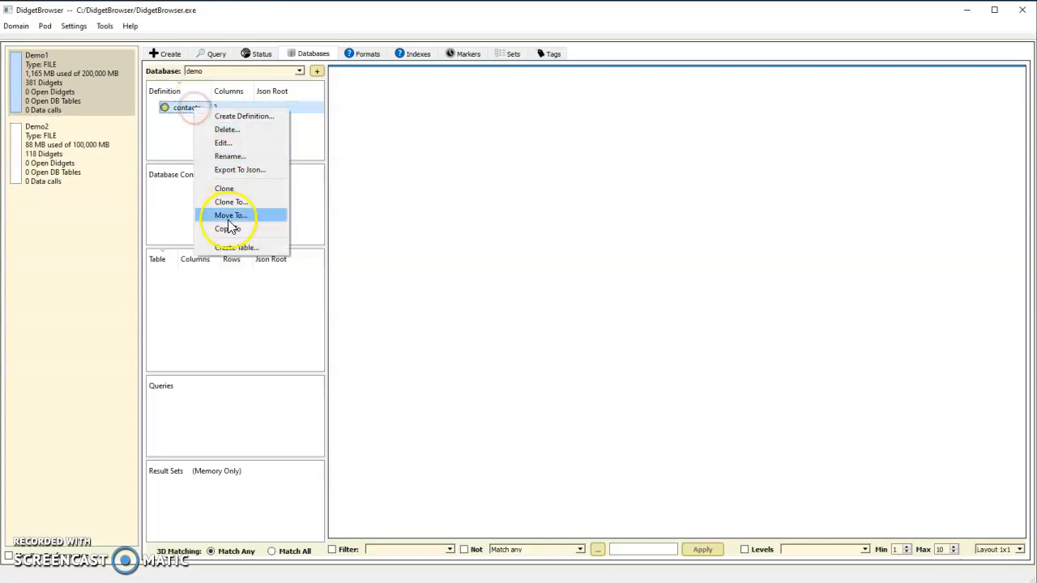
{"action": "left_click", "coordinate": [236, 247]}
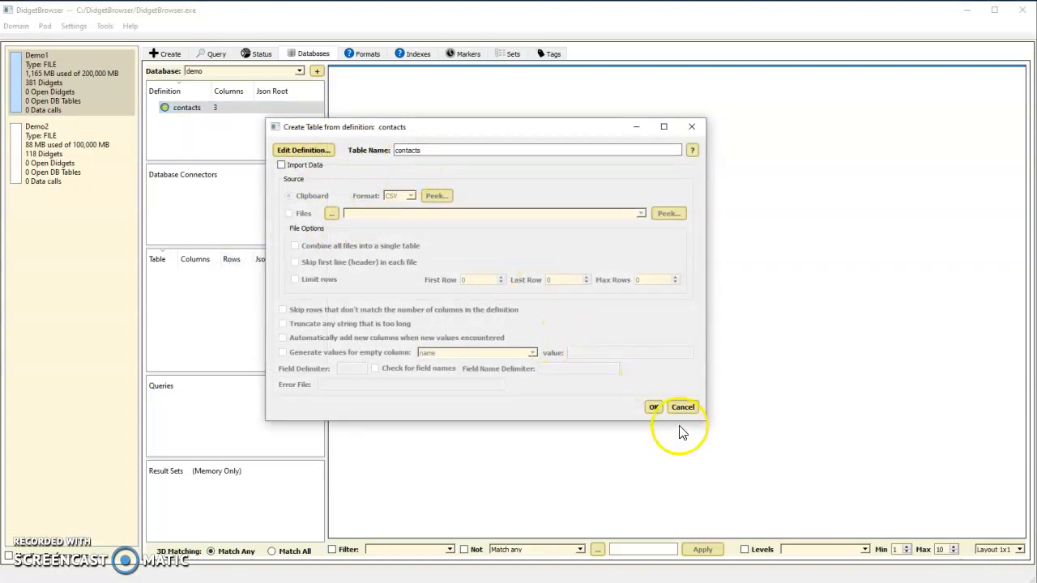
{"action": "left_click", "coordinate": [653, 408]}
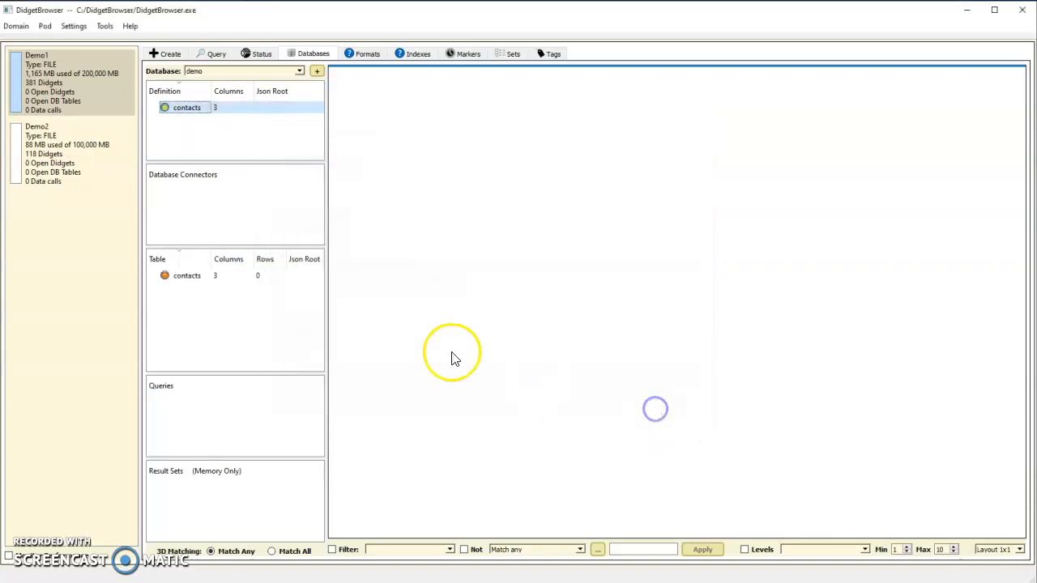
Step: Insert a first row into the contacts table with the contact's name, phone number and e-mail address
{"action": "left_click", "coordinate": [201, 278]}
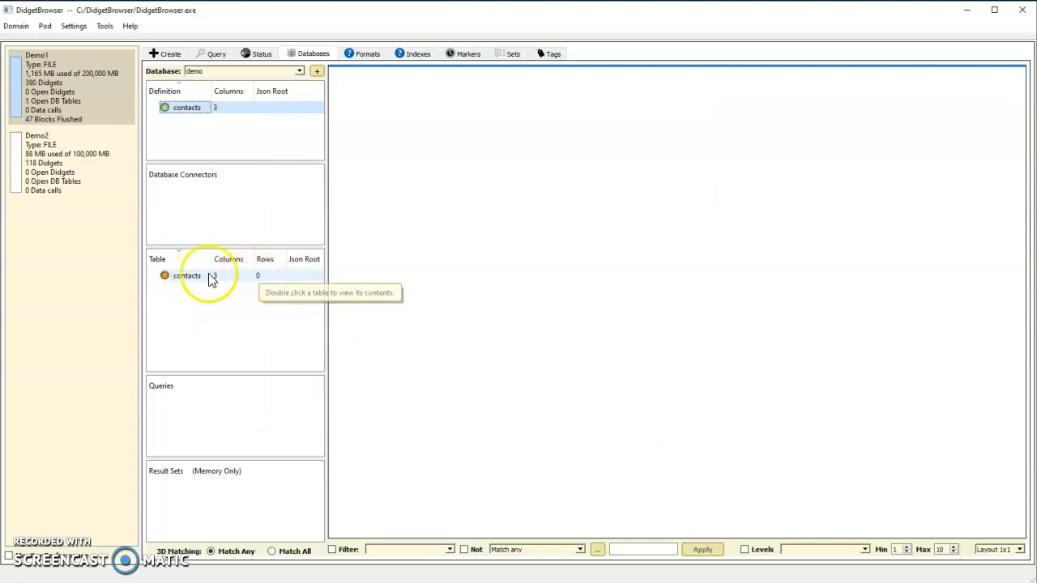
{"action": "mouse_move", "coordinate": [190, 277]}
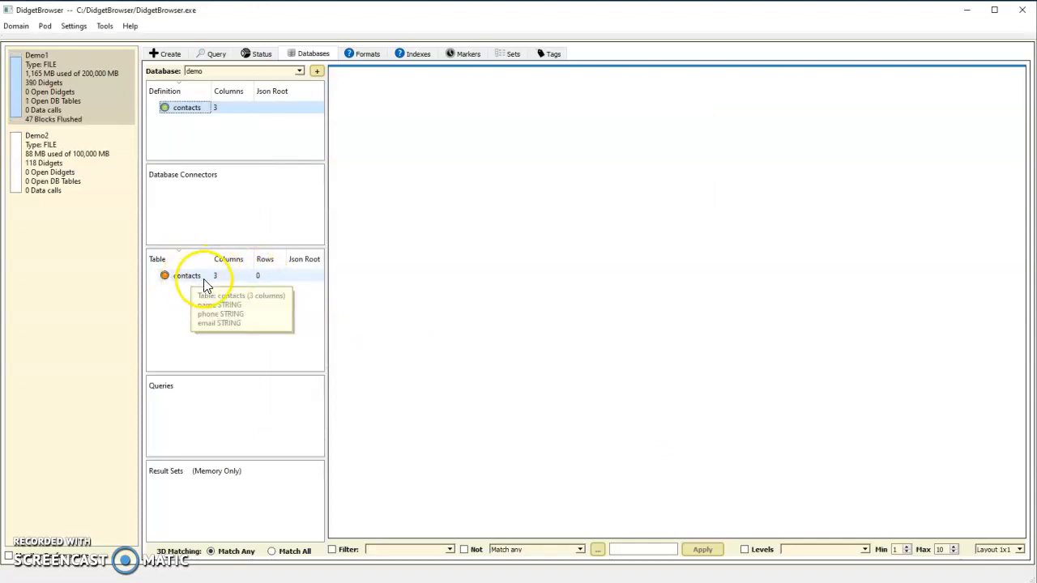
{"action": "right_click", "coordinate": [194, 278]}
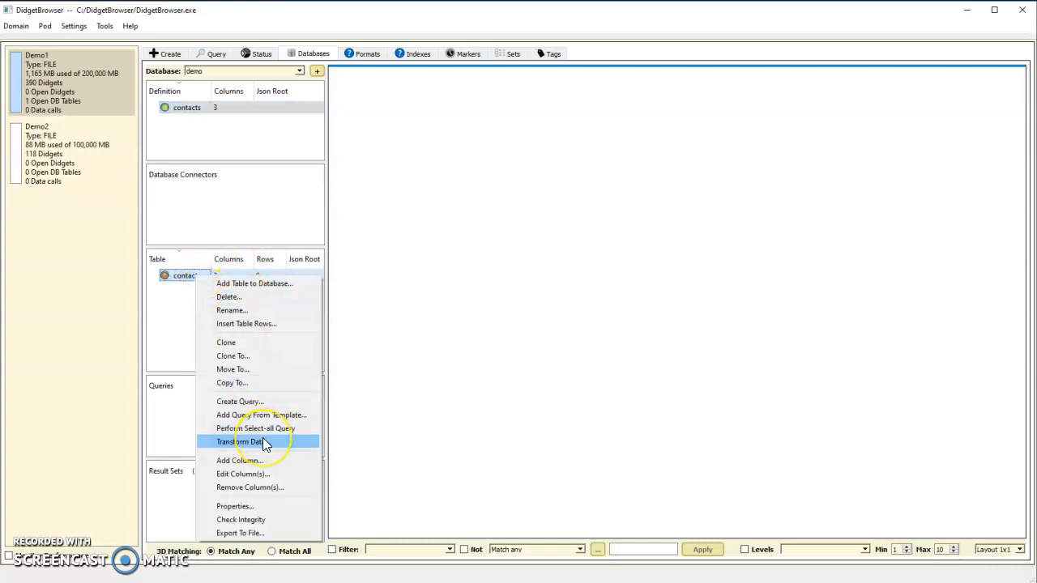
{"action": "left_click", "coordinate": [264, 324]}
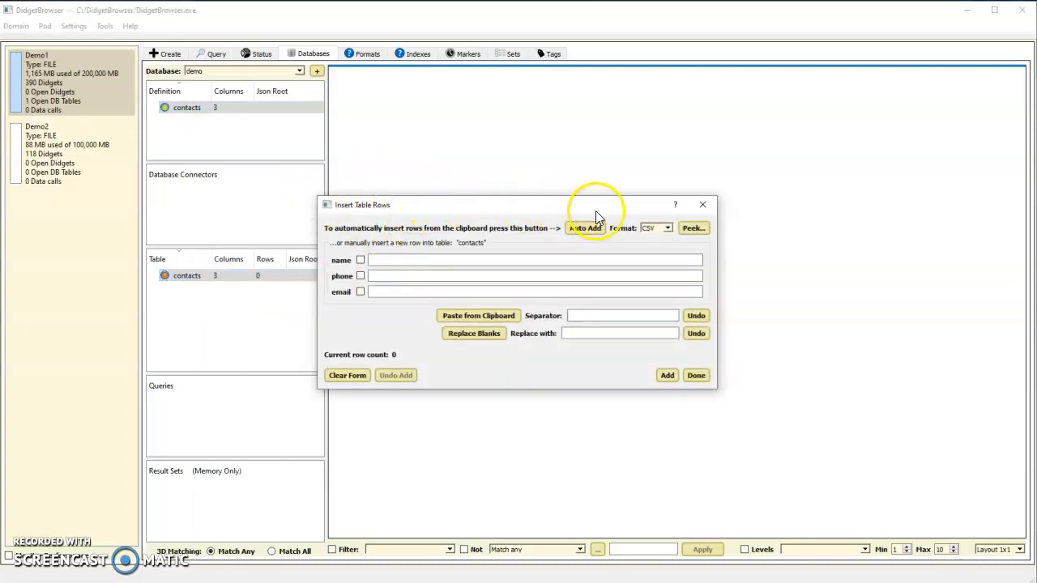
{"action": "left_click", "coordinate": [383, 259]}
{"action": "type", "text": "Bob"}
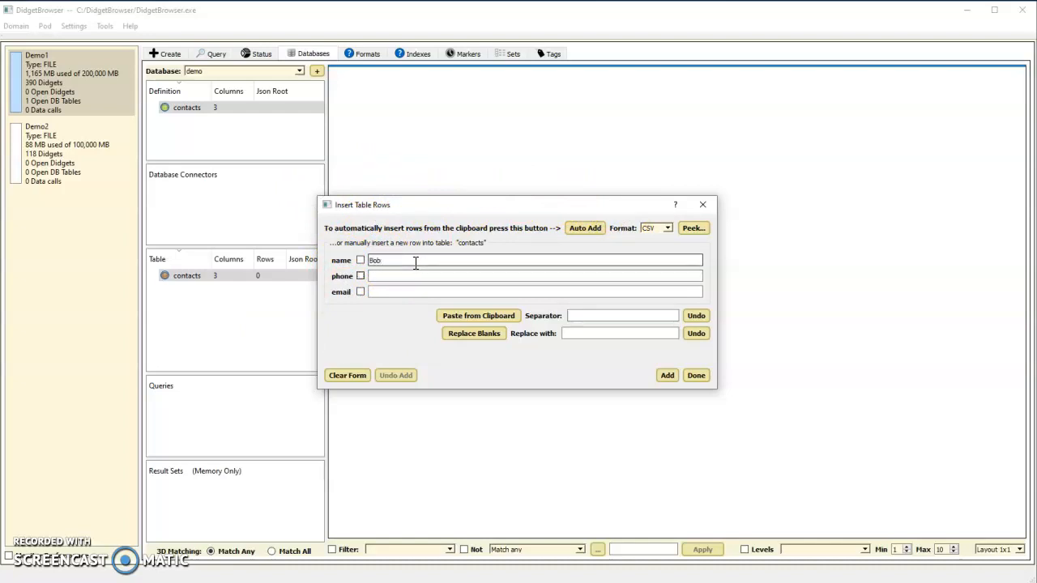
{"action": "left_click", "coordinate": [387, 275]}
{"action": "type", "text": "12"}
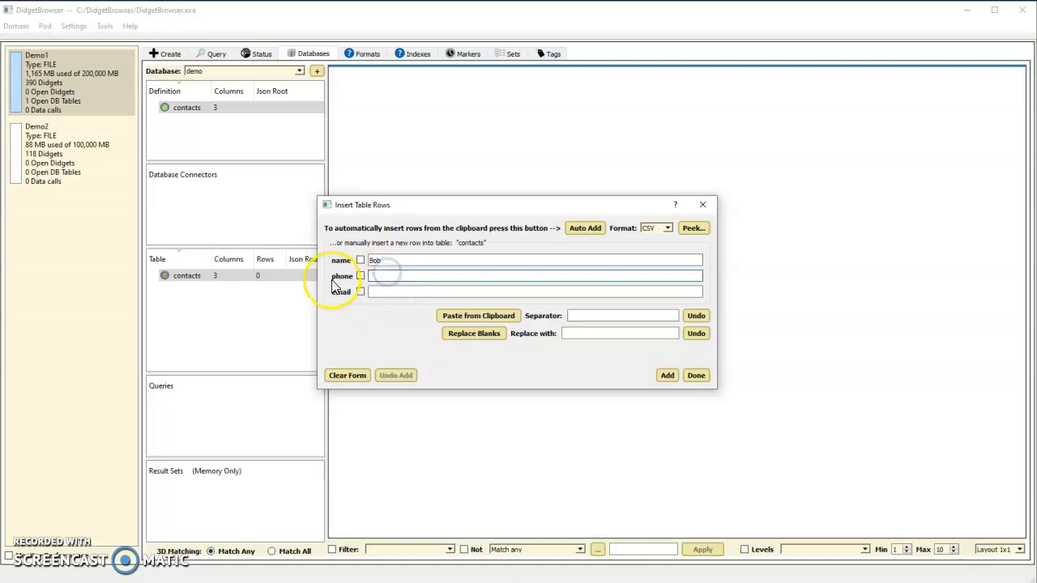
{"action": "type", "text": "3"}
{"action": "left_click", "coordinate": [389, 291]}
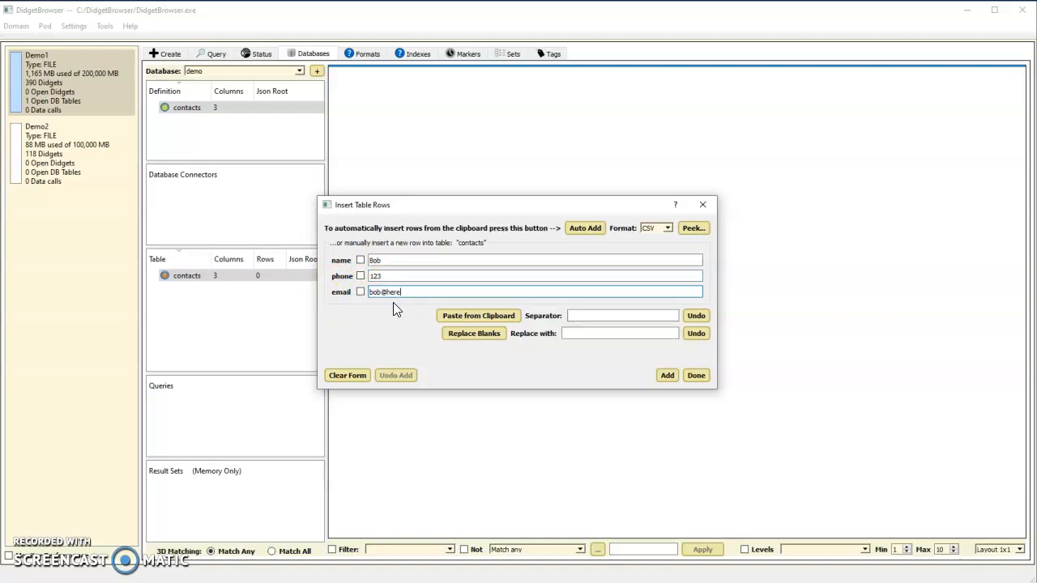
{"action": "left_click", "coordinate": [671, 375]}
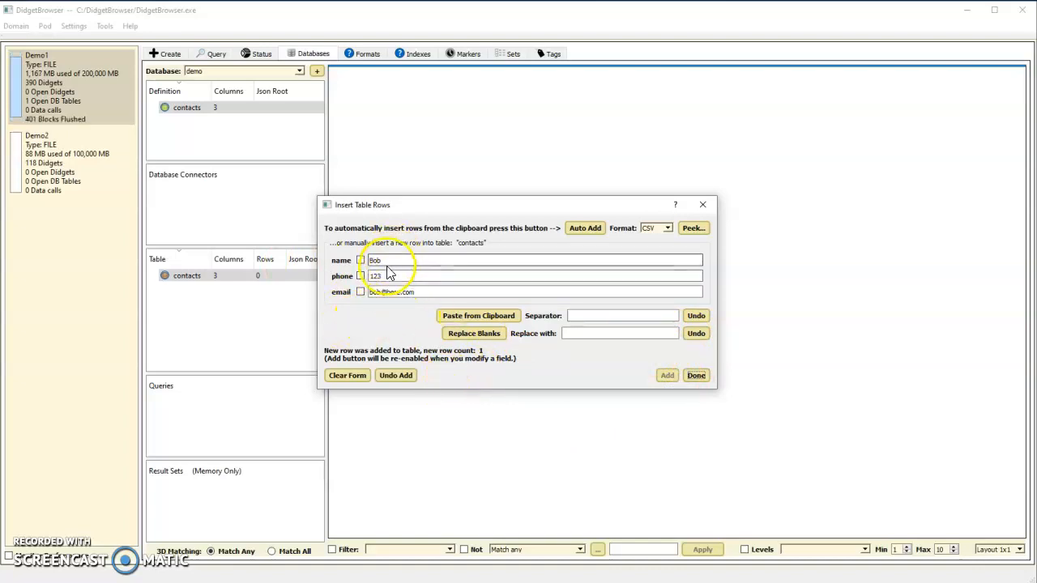
Step: Clear the form, add a second row to the contacts table with the contact's name, phone number and e-mail address, and finish inserting
{"action": "left_click", "coordinate": [353, 375]}
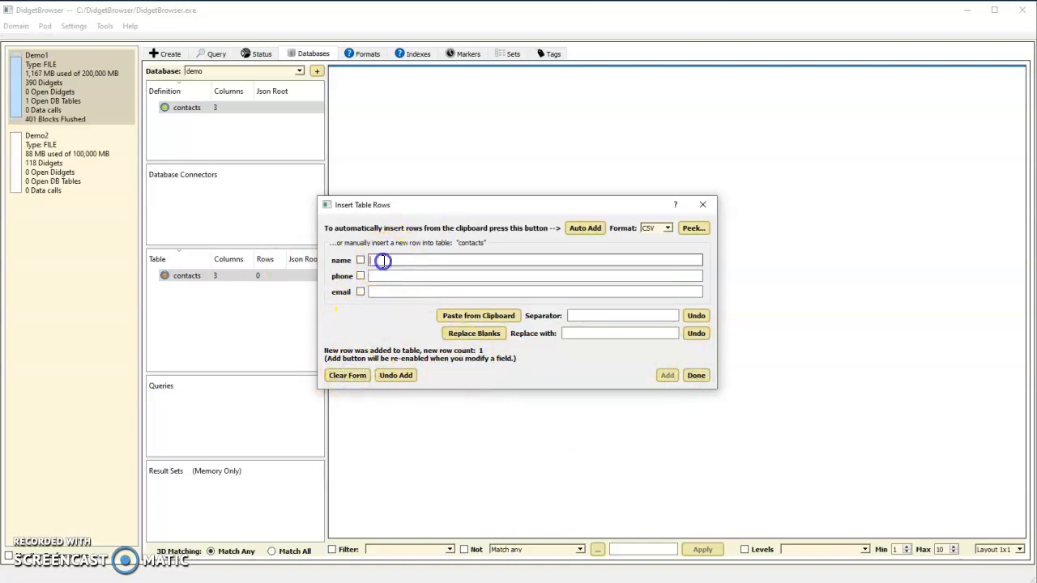
{"action": "type", "text": "Bi"}
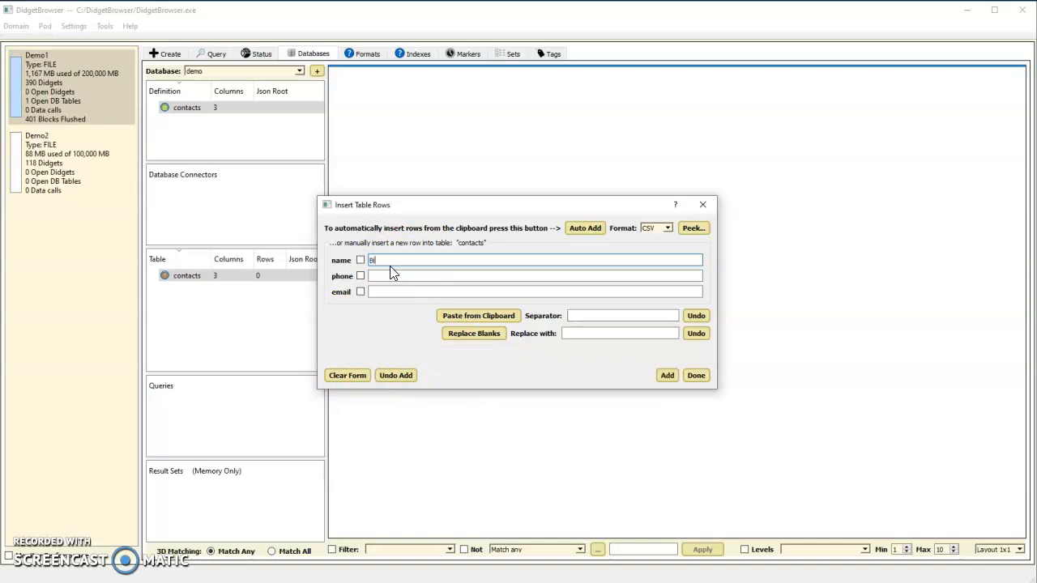
{"action": "type", "text": "ll"}
{"action": "left_click", "coordinate": [389, 276]}
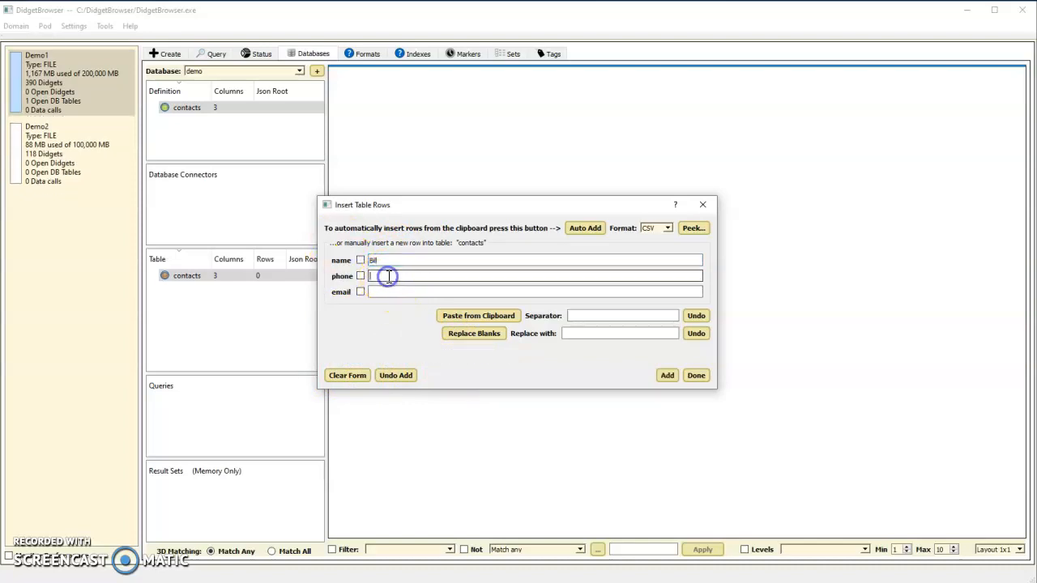
{"action": "type", "text": "345"}
{"action": "left_click", "coordinate": [389, 292]}
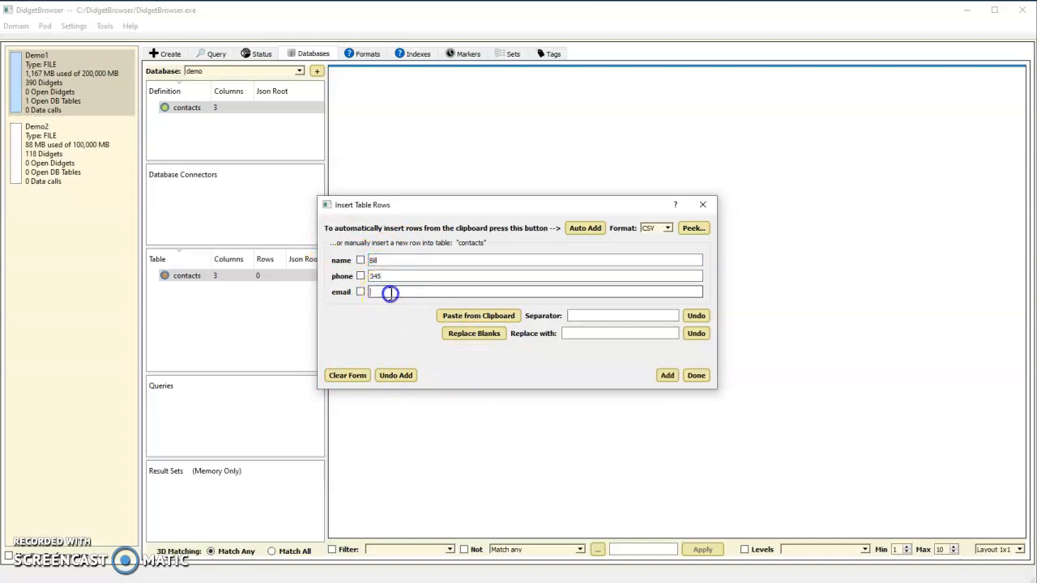
{"action": "type", "text": "Bill@b.com"}
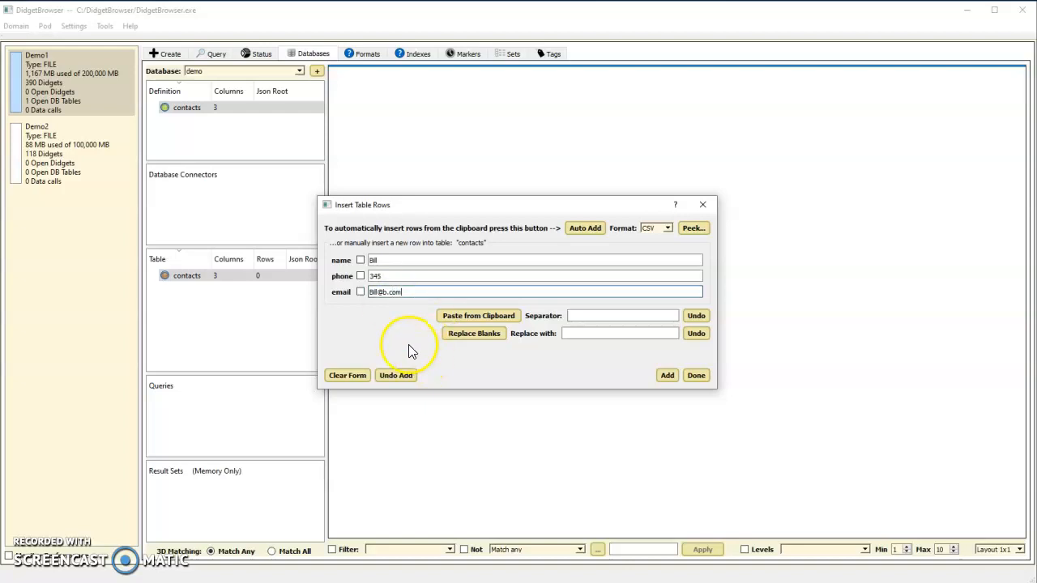
{"action": "left_click", "coordinate": [669, 374]}
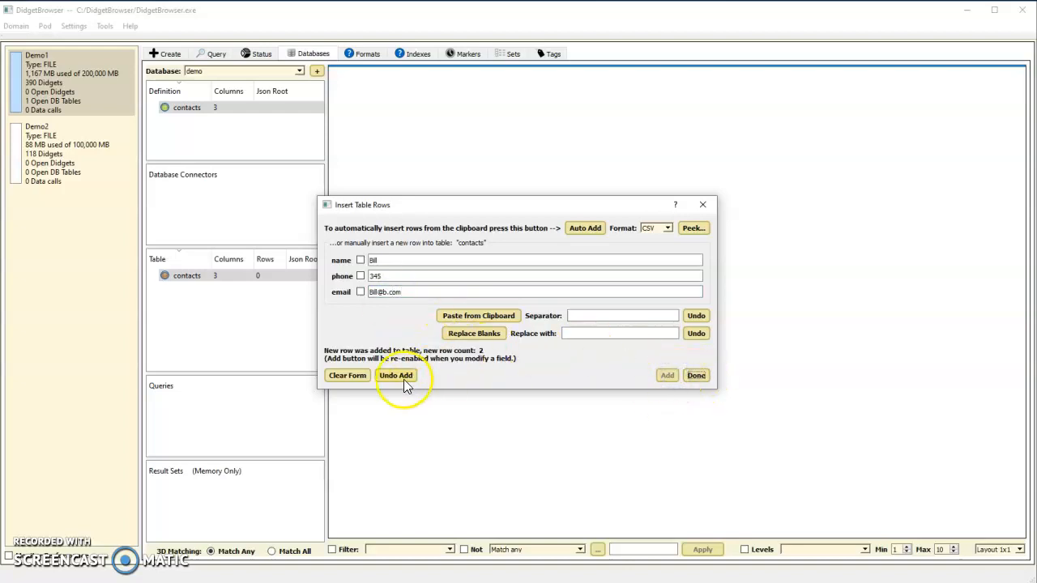
{"action": "left_click", "coordinate": [699, 376]}
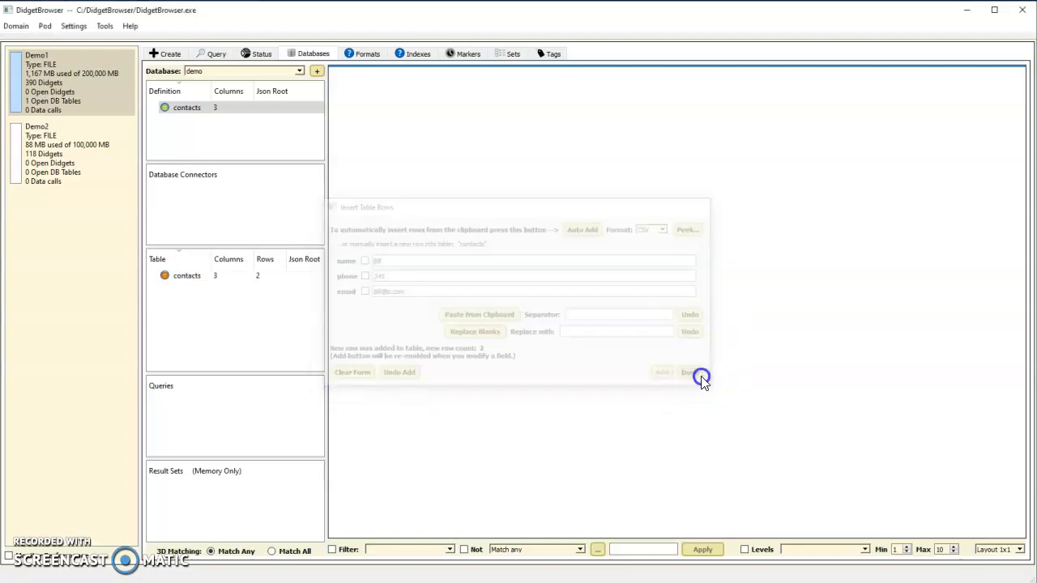
Step: View the rows of the contacts table and check the column types in its definition
{"action": "left_click", "coordinate": [220, 276]}
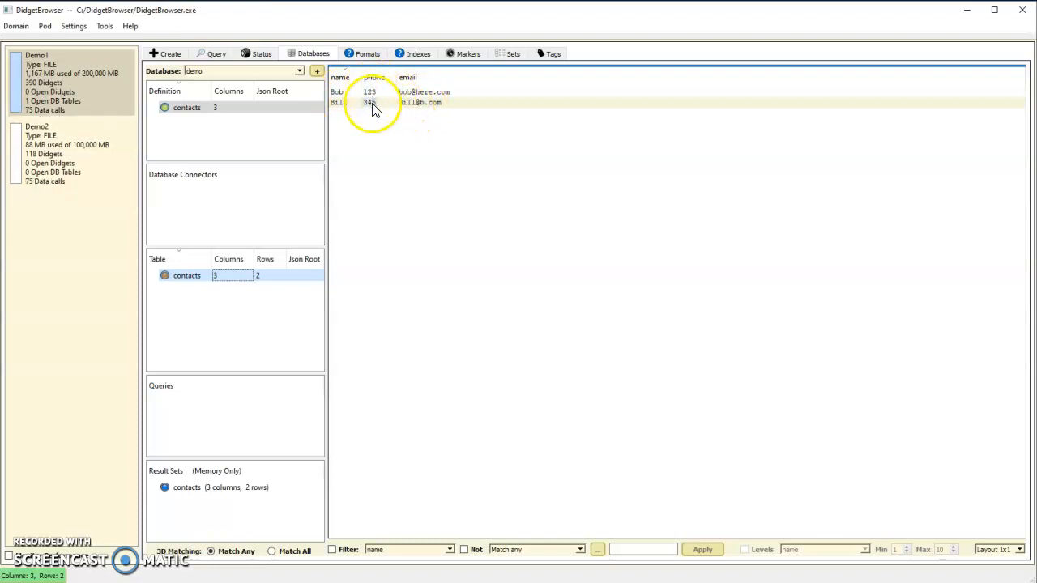
{"action": "left_click", "coordinate": [203, 108]}
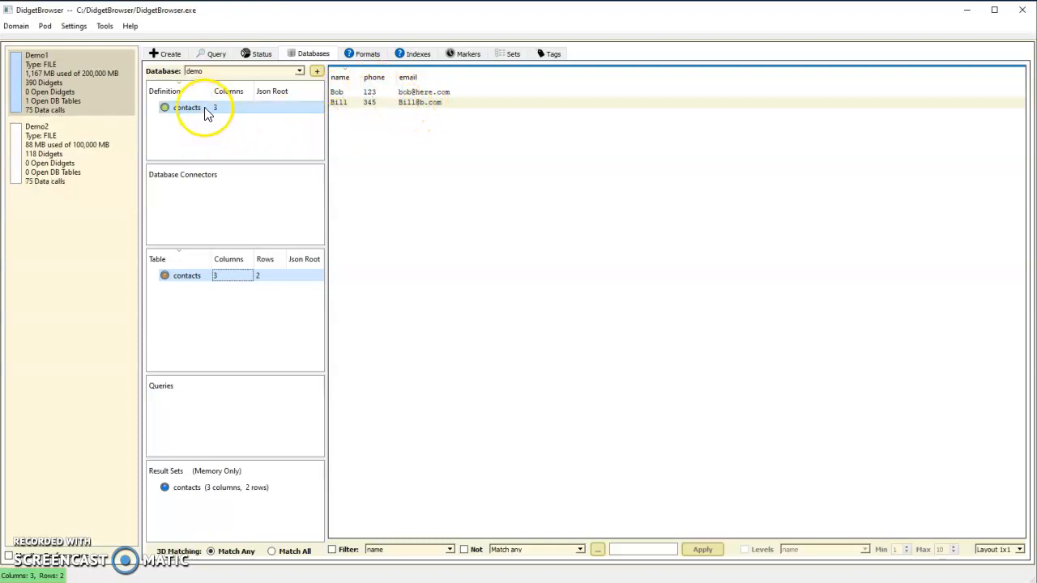
{"action": "mouse_move", "coordinate": [205, 115]}
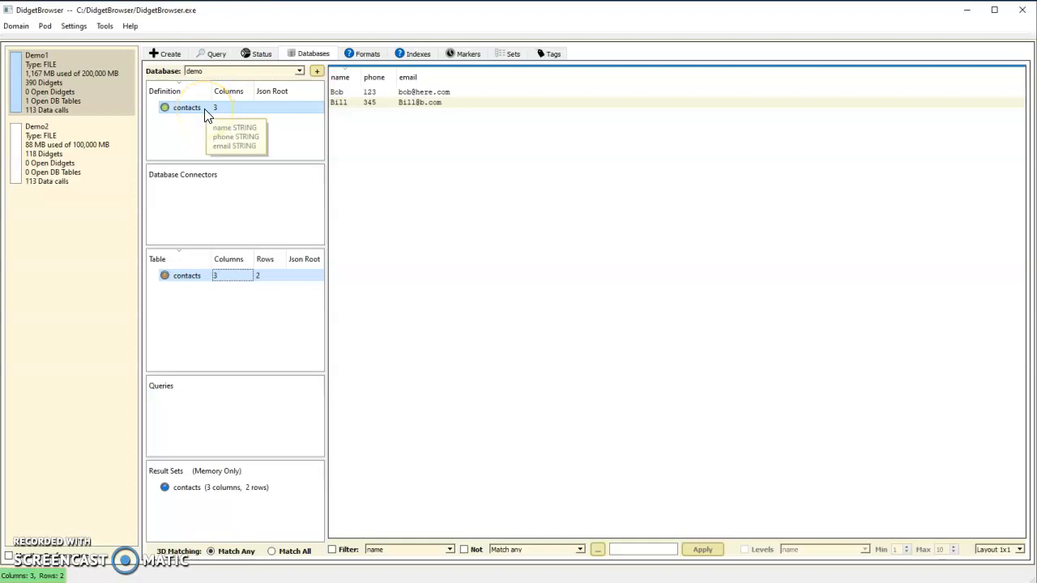
{"action": "mouse_move", "coordinate": [236, 278]}
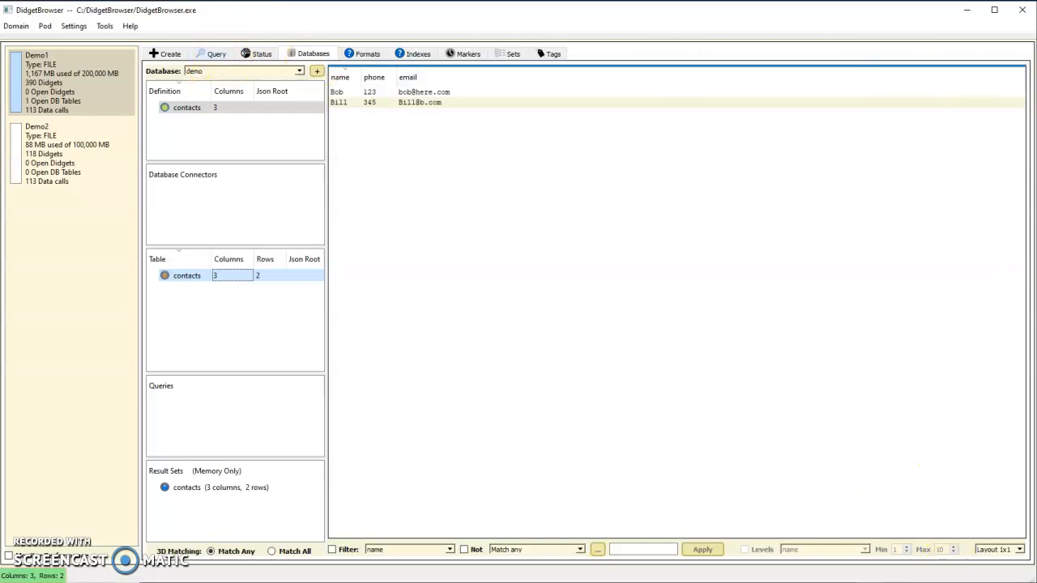
Step: Switch to File Explorer, go to the Tutorial folder and select Friends_100K.csv to preview its contents
{"action": "left_click", "coordinate": [215, 581]}
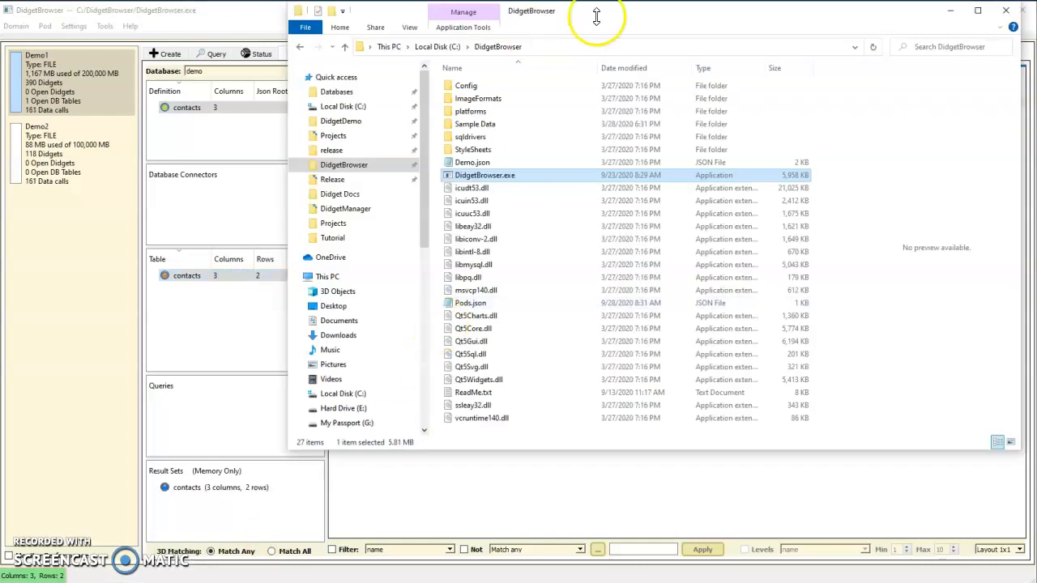
{"action": "left_click", "coordinate": [340, 240]}
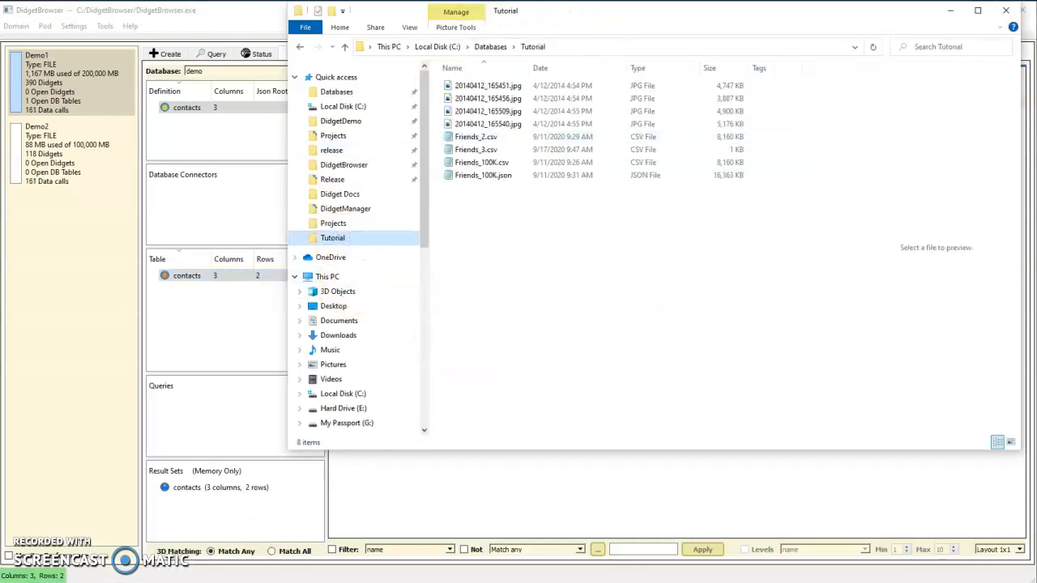
{"action": "left_click_drag", "start_coordinate": [599, 16], "coordinate": [652, 66]}
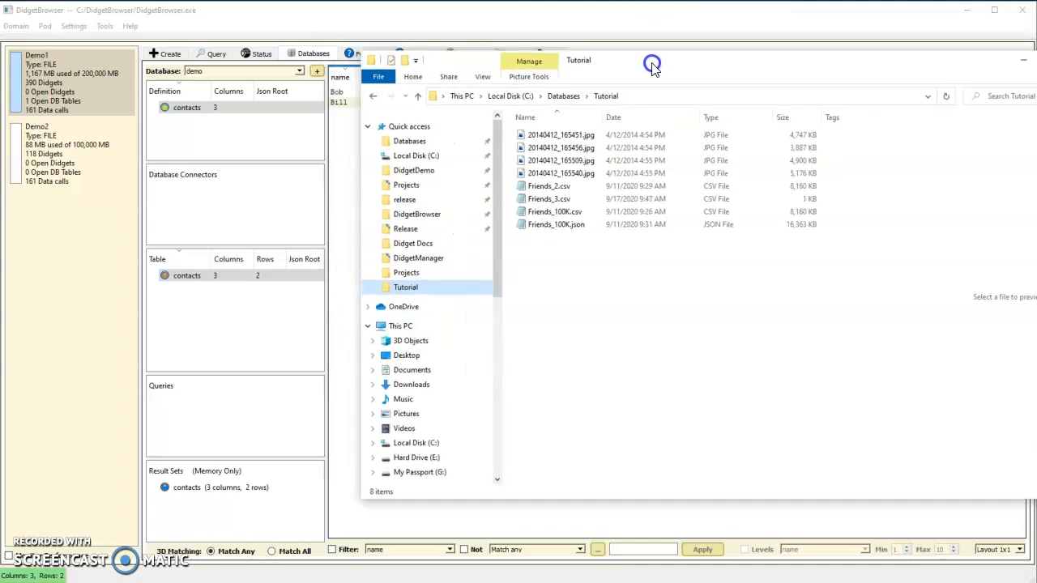
{"action": "left_click", "coordinate": [561, 214]}
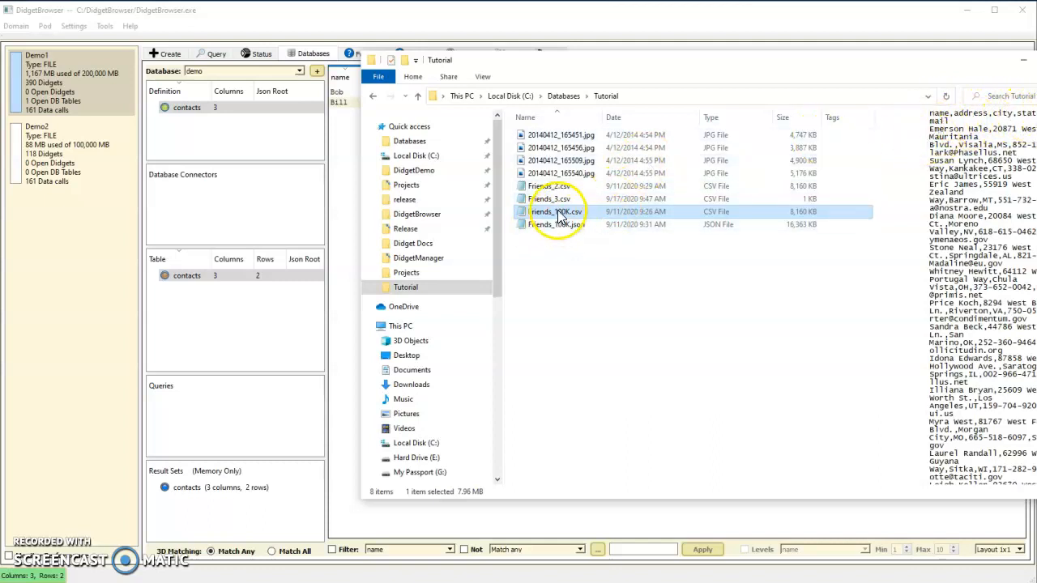
Step: Create a table definition named friends from Friends_100K.csv and import the file's data into a new friends table
{"action": "left_click_drag", "start_coordinate": [561, 217], "coordinate": [194, 153]}
{"action": "left_click", "coordinate": [258, 89]}
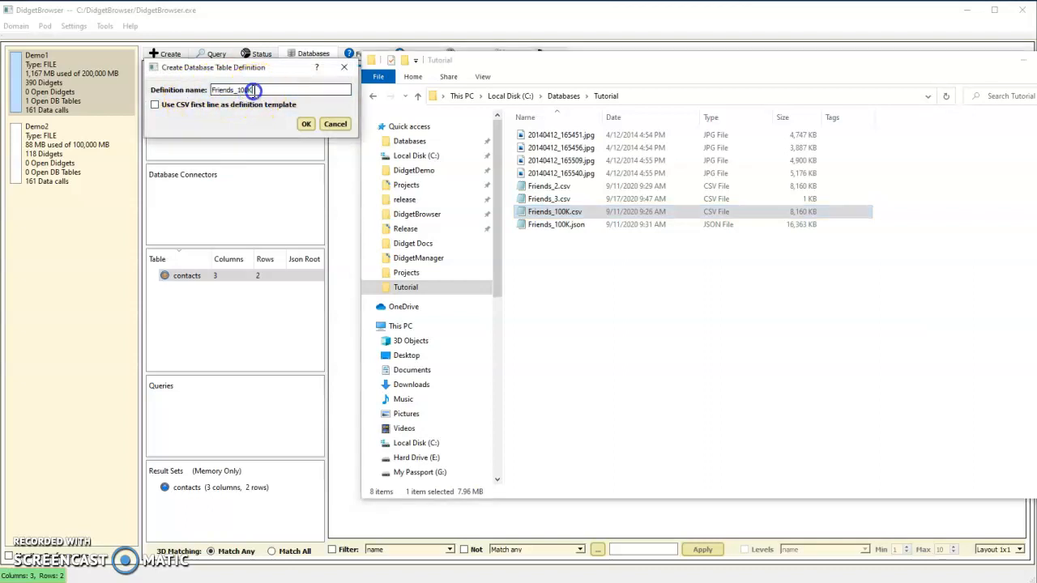
{"action": "key", "text": "BackSpace"}
{"action": "key", "text": "BackSpace"}
{"action": "key", "text": "BackSpace"}
{"action": "key", "text": "BackSpace"}
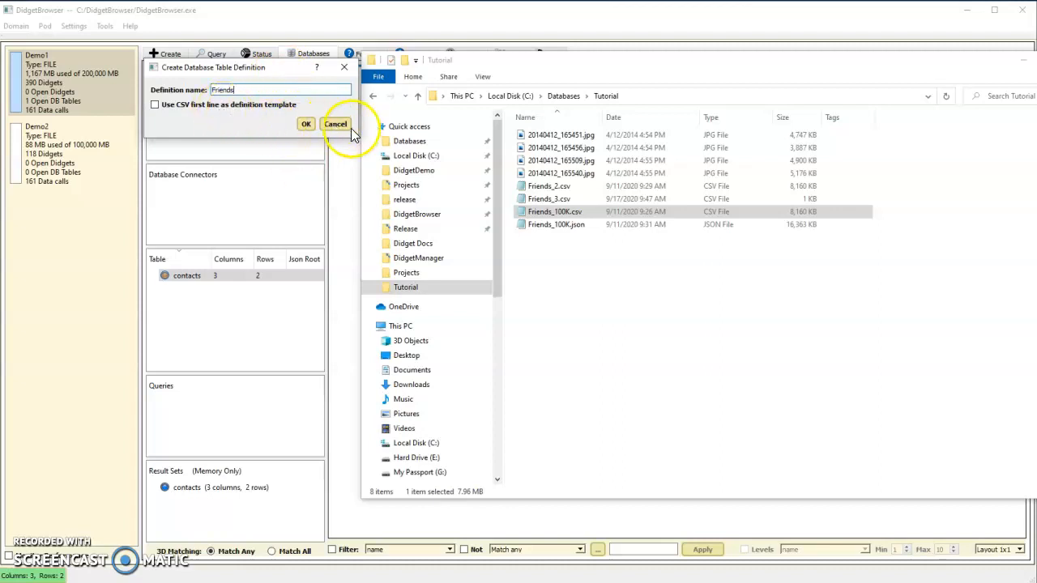
{"action": "left_click", "coordinate": [305, 127]}
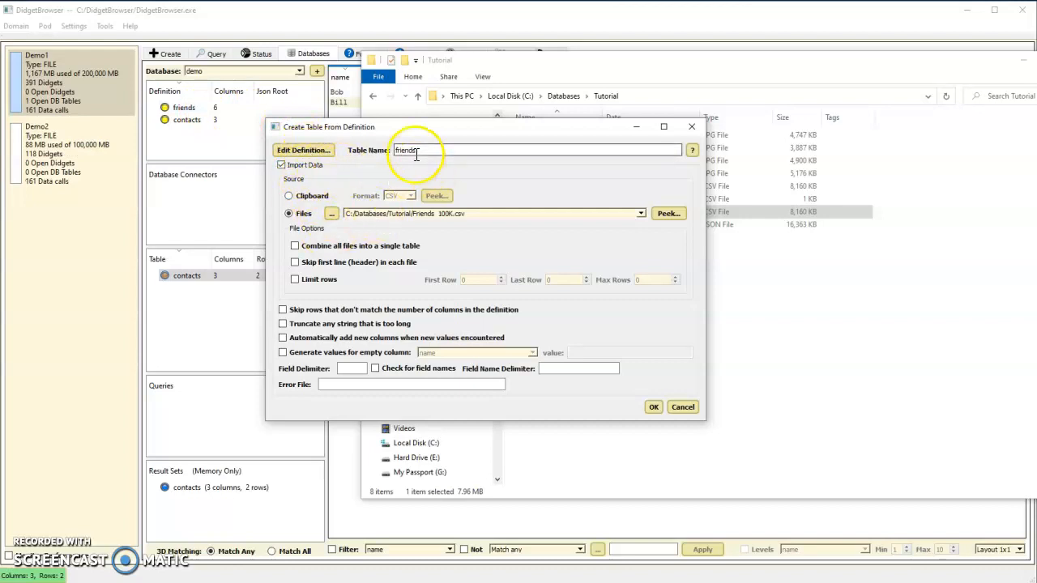
{"action": "left_click", "coordinate": [654, 408]}
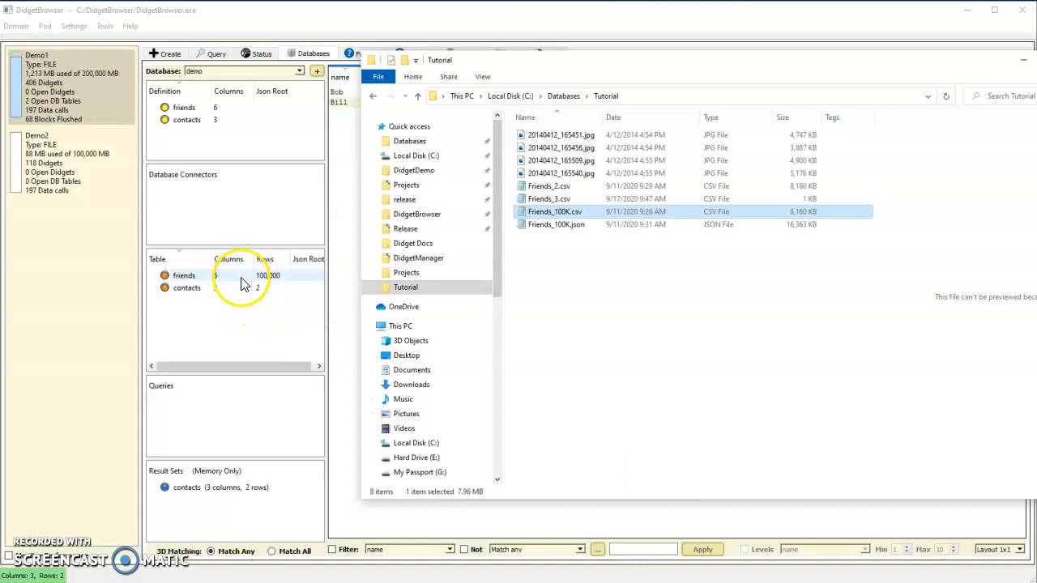
Step: View the rows of the friends table and inspect the columns of its definition without changing them
{"action": "left_click", "coordinate": [241, 284]}
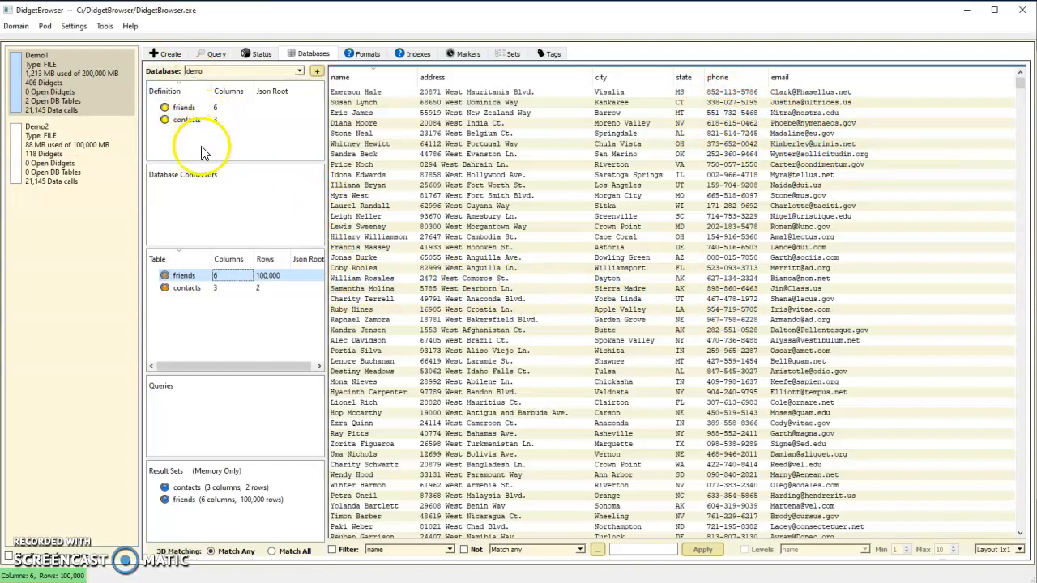
{"action": "double_click", "coordinate": [205, 110]}
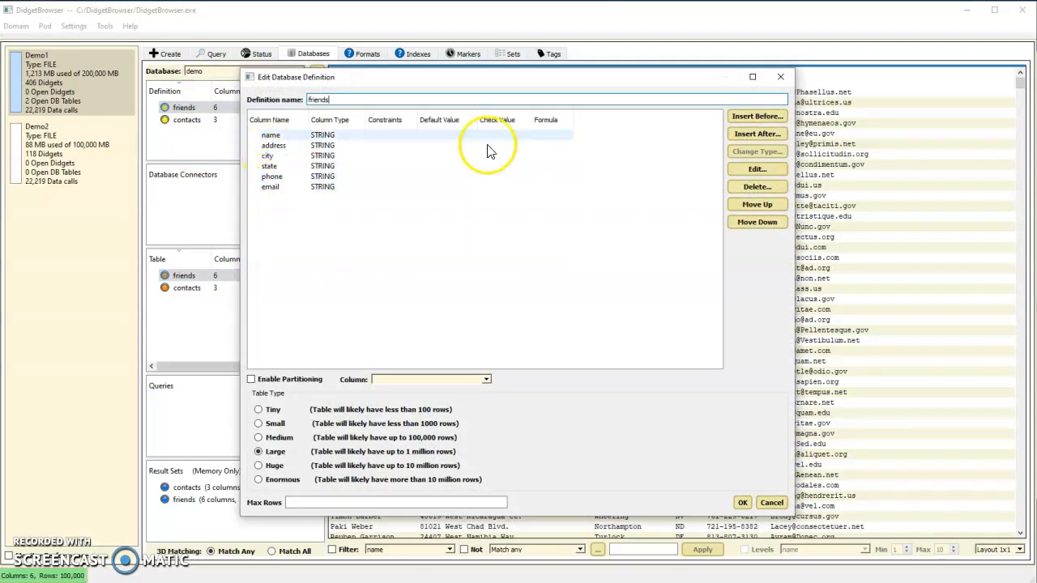
{"action": "left_click", "coordinate": [783, 78]}
Step: Switch to File Explorer and preview Friends_3.csv and Friends_2.csv to compare their column order
{"action": "key", "text": "alt+Tab"}
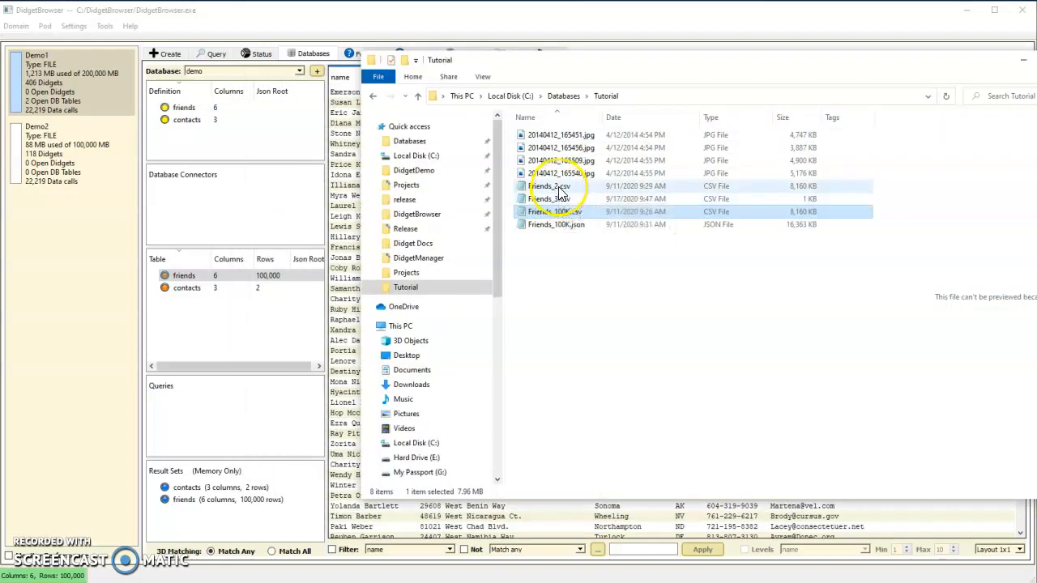
{"action": "left_click", "coordinate": [551, 187]}
{"action": "left_click", "coordinate": [560, 202]}
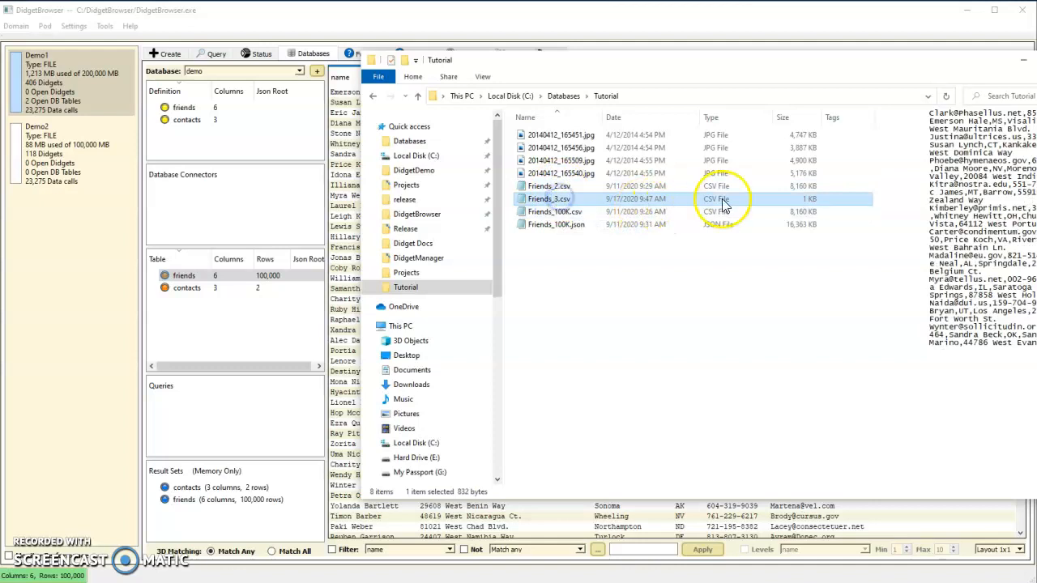
{"action": "left_click_drag", "start_coordinate": [932, 66], "coordinate": [879, 67]}
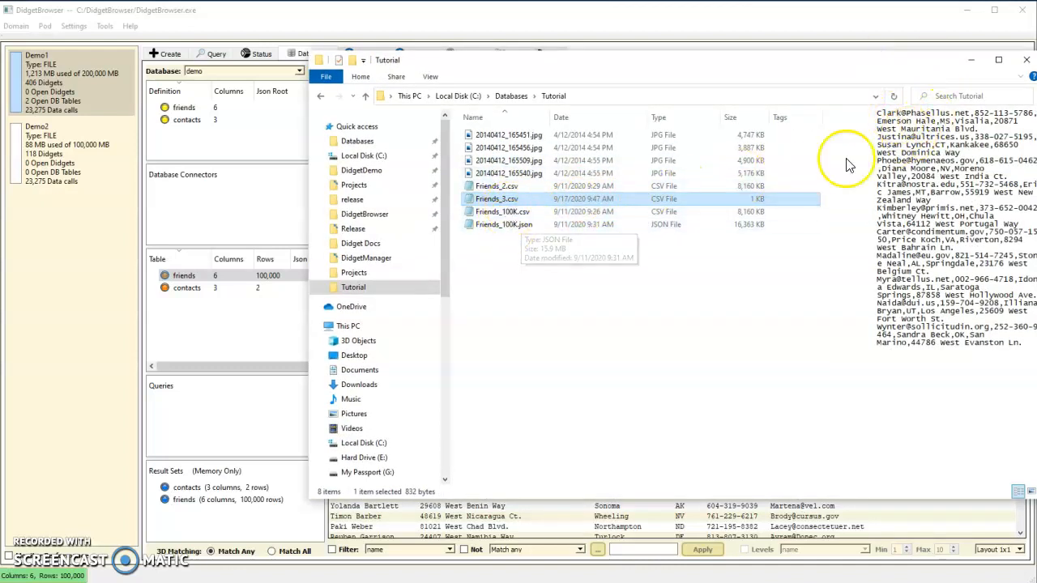
{"action": "left_click", "coordinate": [510, 187]}
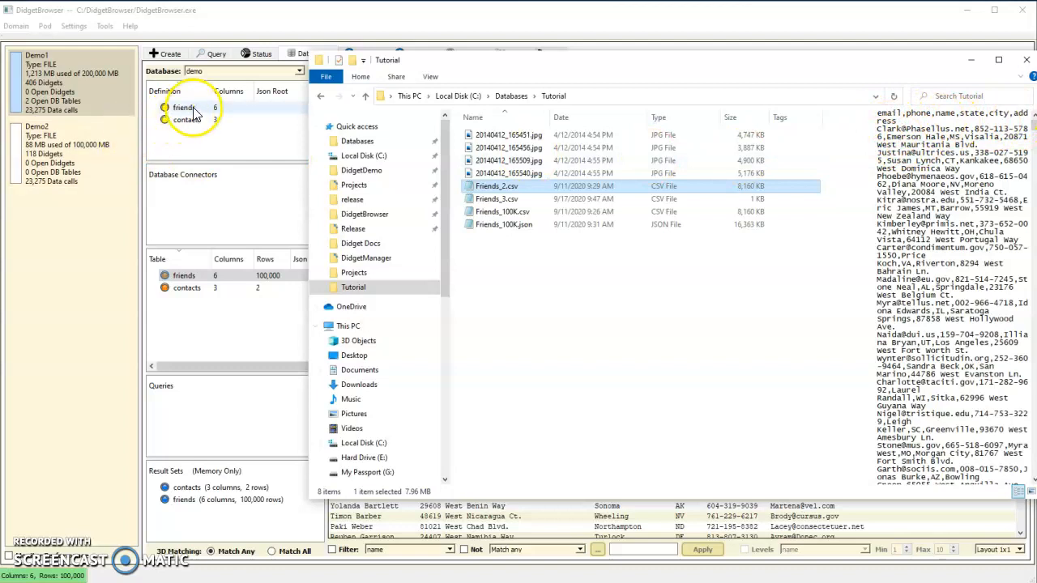
Step: Import Friends_2.csv into a new table using the friends definition and default options, and display the new table's rows
{"action": "left_click_drag", "start_coordinate": [495, 188], "coordinate": [184, 108]}
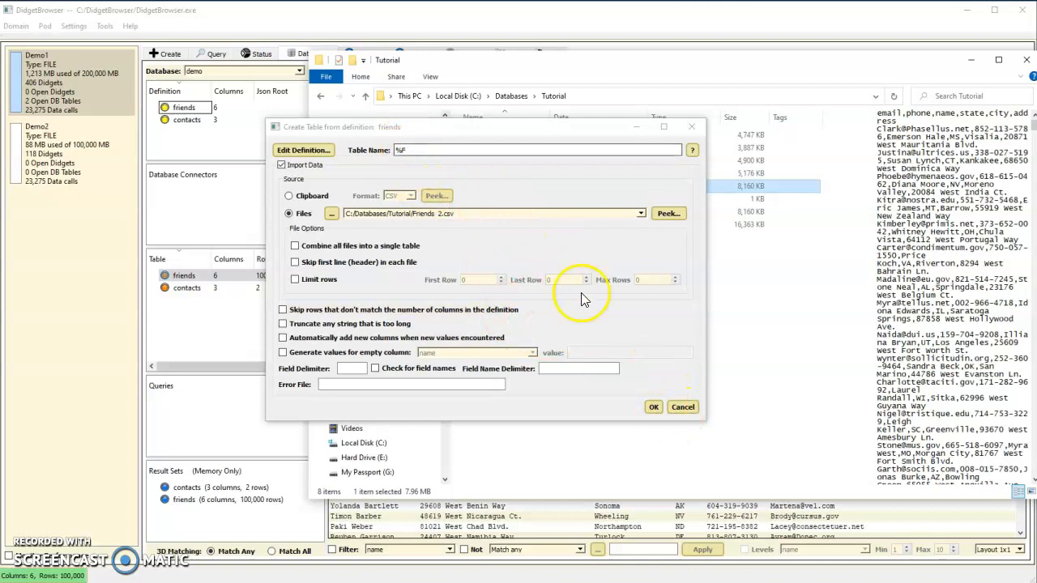
{"action": "left_click", "coordinate": [653, 407]}
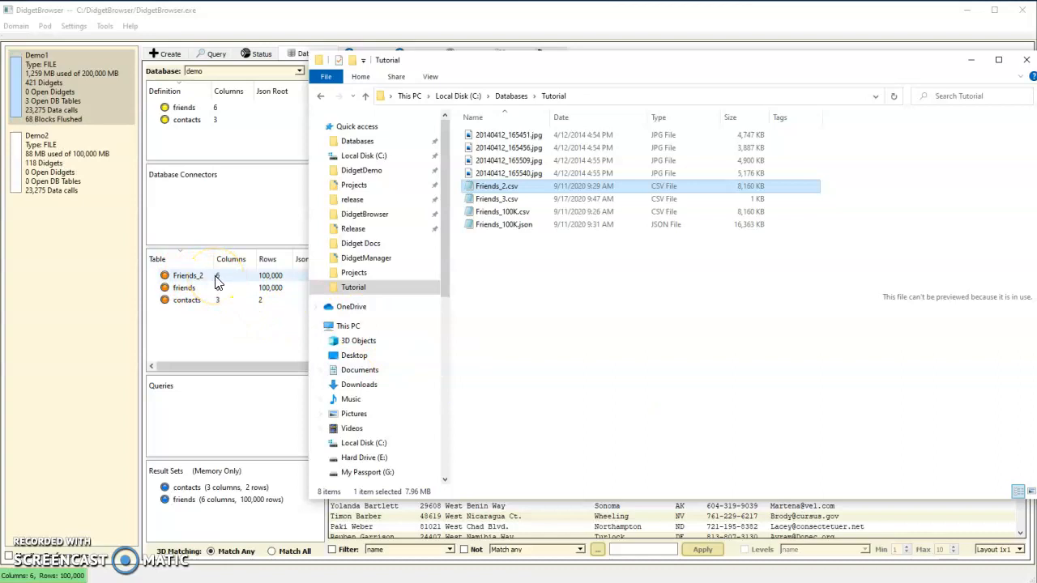
{"action": "double_click", "coordinate": [216, 280]}
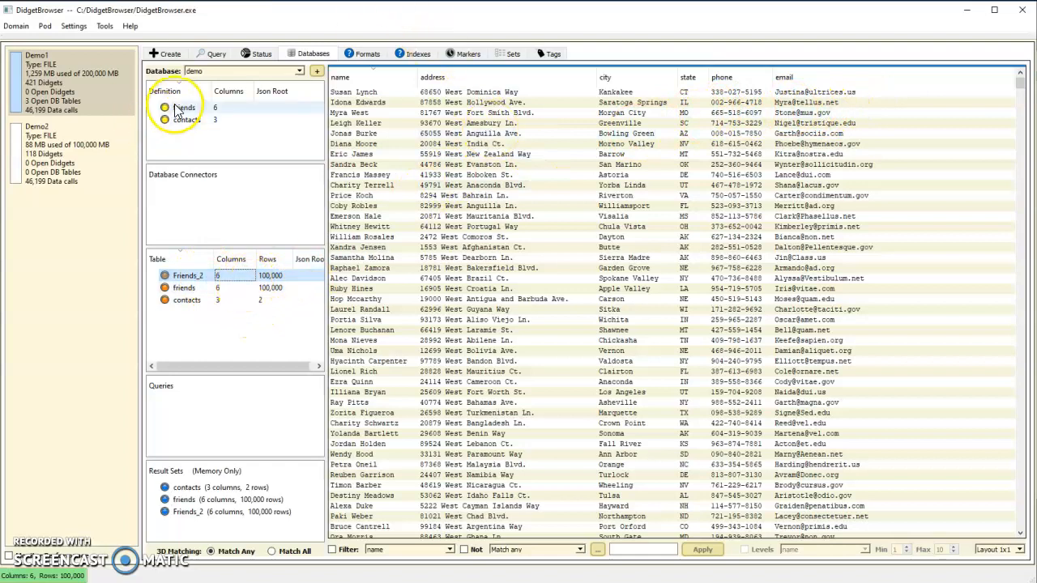
{"action": "mouse_move", "coordinate": [189, 114]}
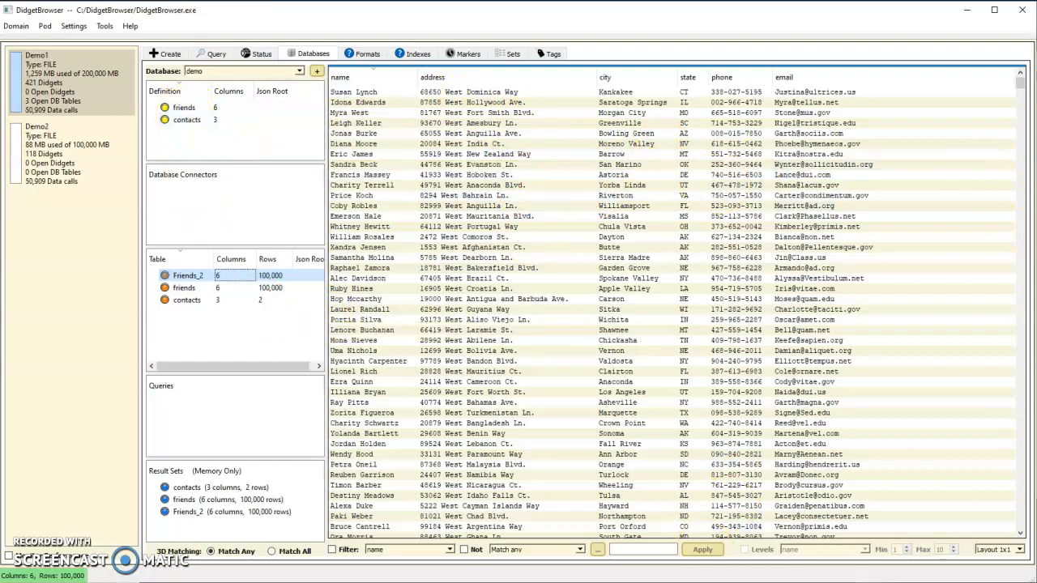
Step: Switch to File Explorer and create a table definition named Friends3 in the demo database from Friends_100K.json
{"action": "key", "text": "alt+Tab"}
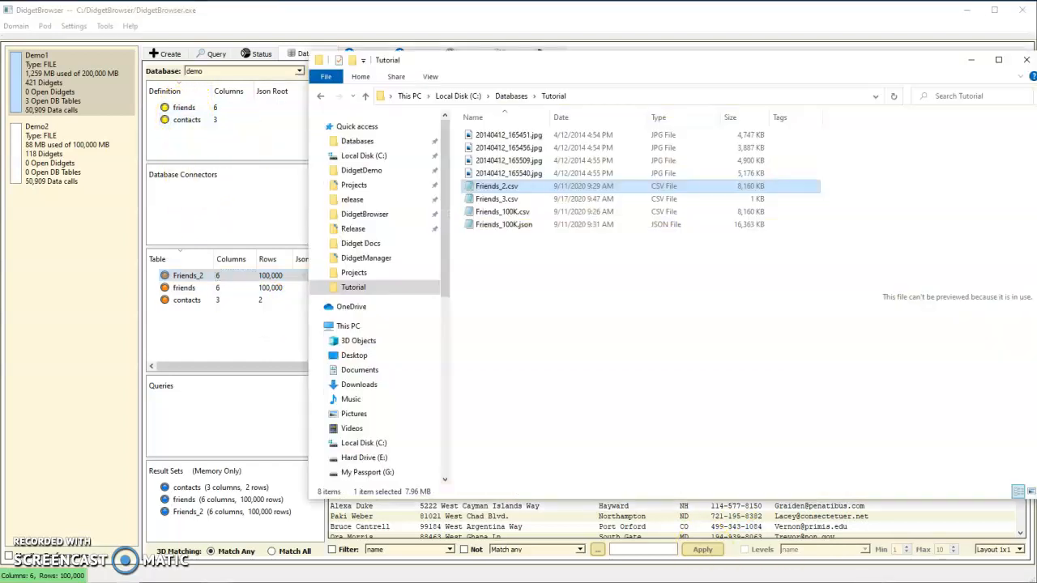
{"action": "left_click", "coordinate": [522, 227]}
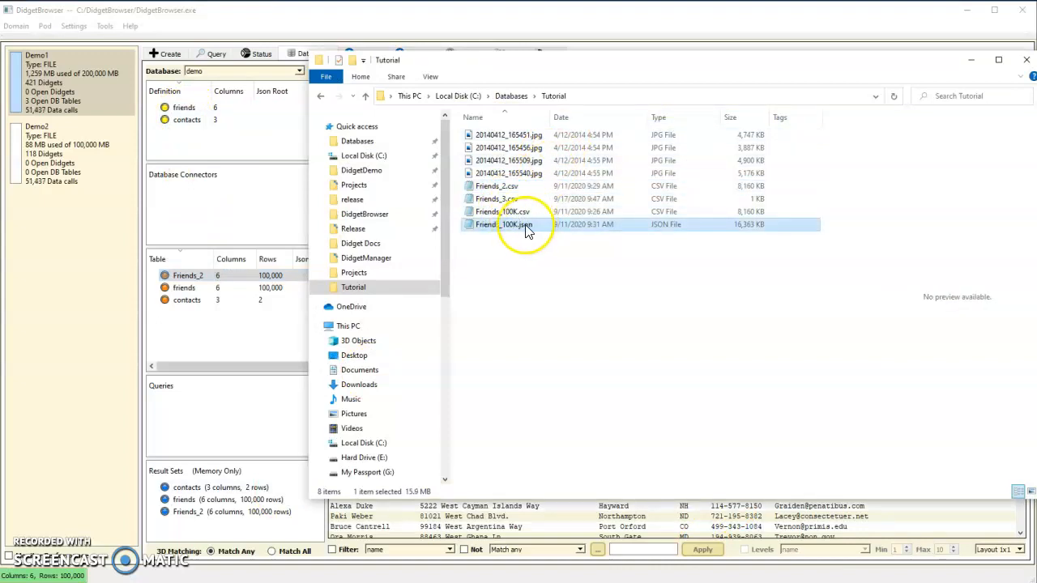
{"action": "double_click", "coordinate": [525, 225]}
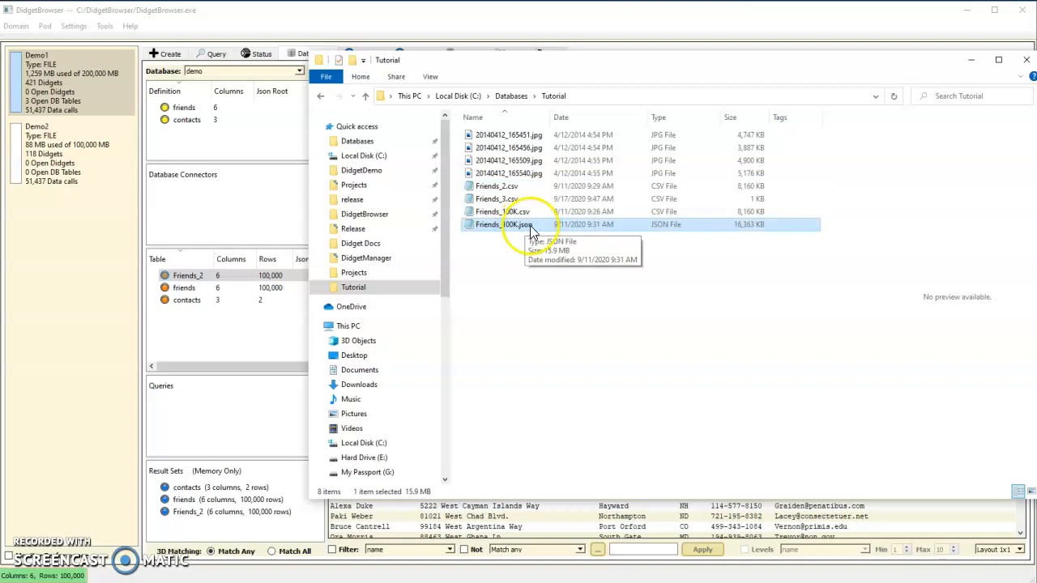
{"action": "left_click_drag", "start_coordinate": [526, 231], "coordinate": [187, 146]}
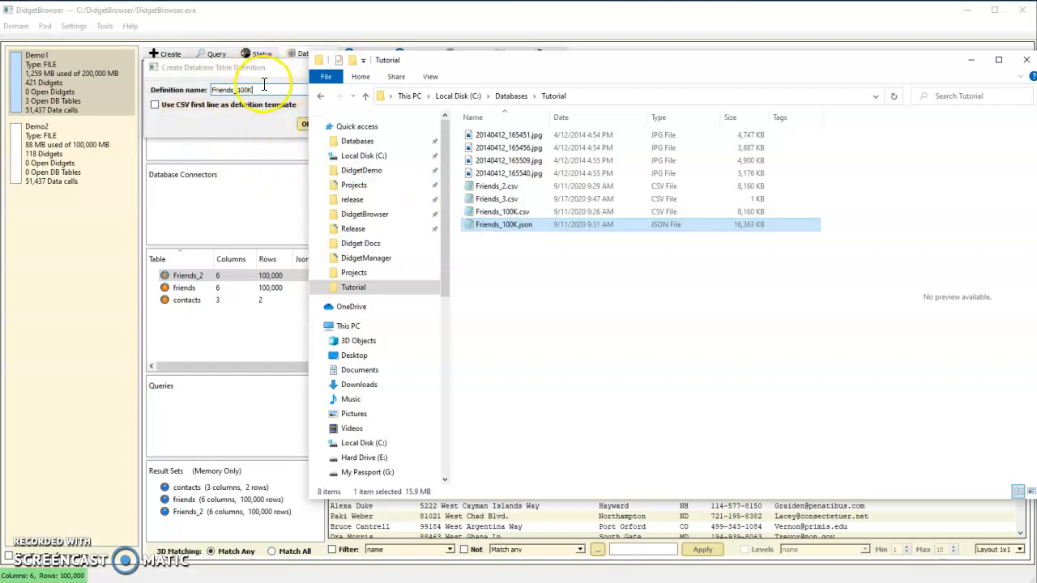
{"action": "left_click_drag", "start_coordinate": [254, 89], "coordinate": [240, 92]}
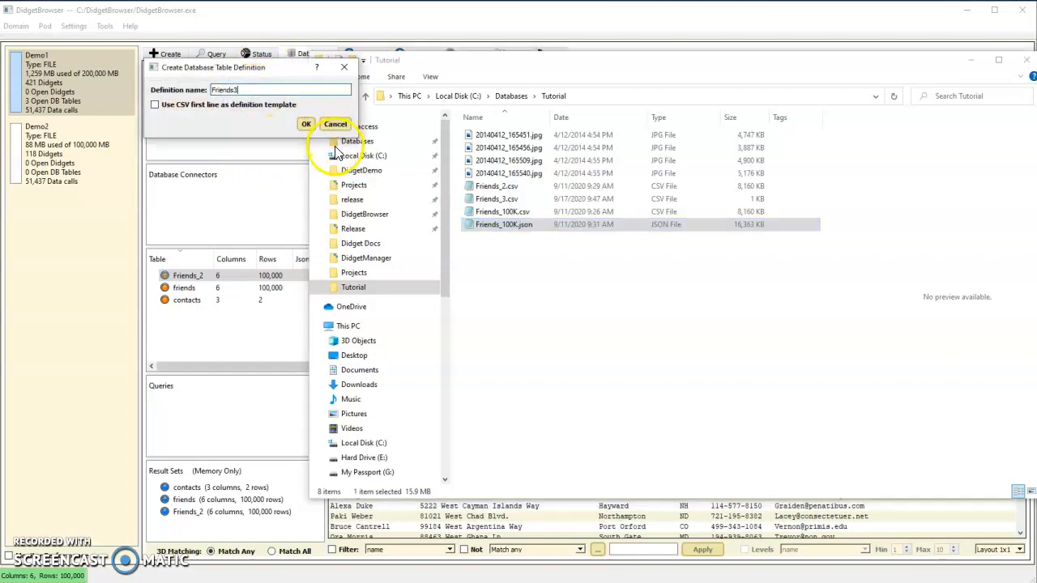
{"action": "left_click", "coordinate": [306, 124]}
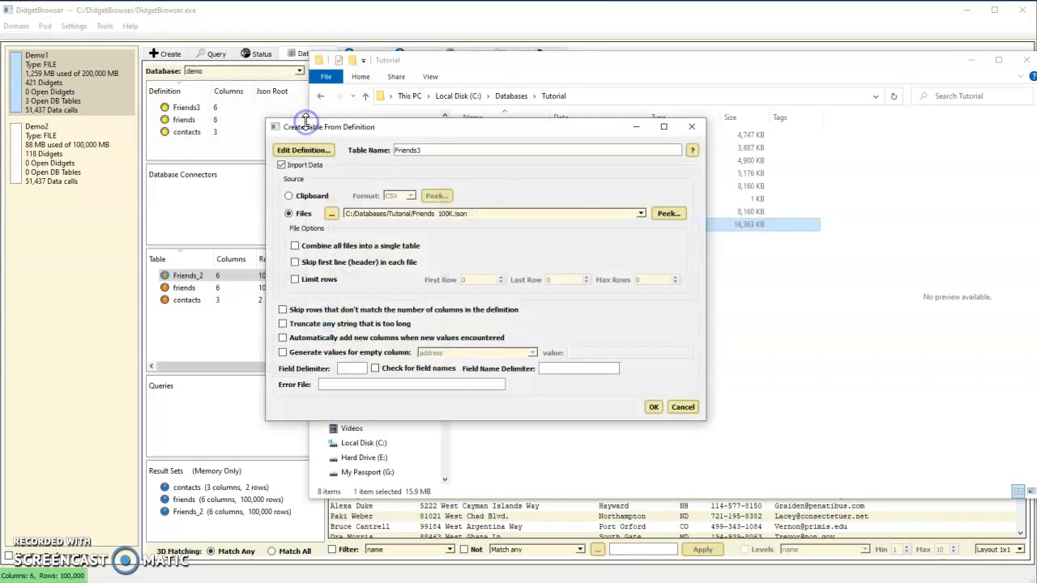
Step: Check the columns of the Friends3 definition and import Friends_100K.json into a new table named Friends3 with default options
{"action": "left_click", "coordinate": [281, 165]}
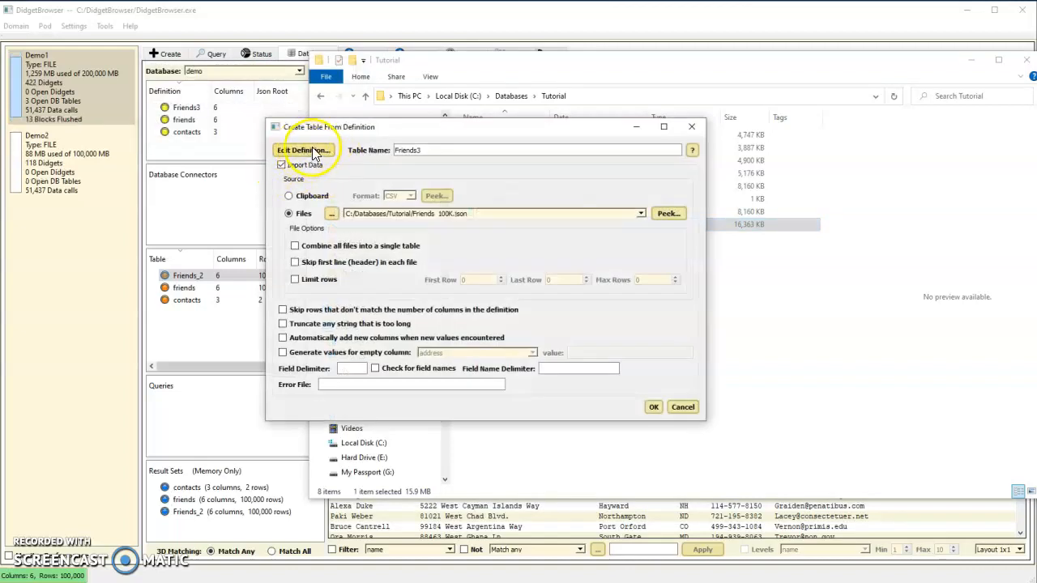
{"action": "left_click", "coordinate": [311, 152]}
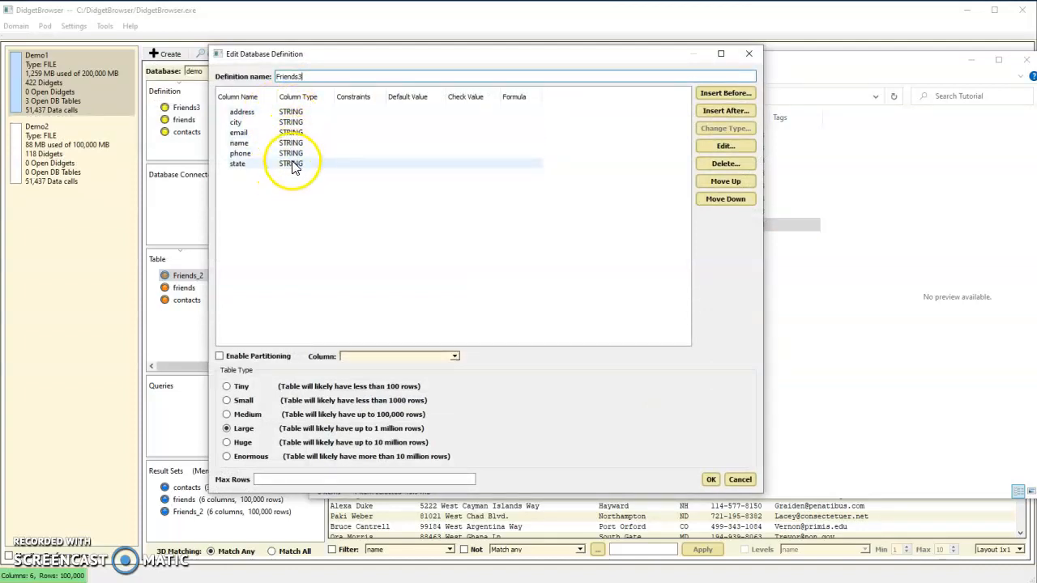
{"action": "left_click", "coordinate": [746, 482]}
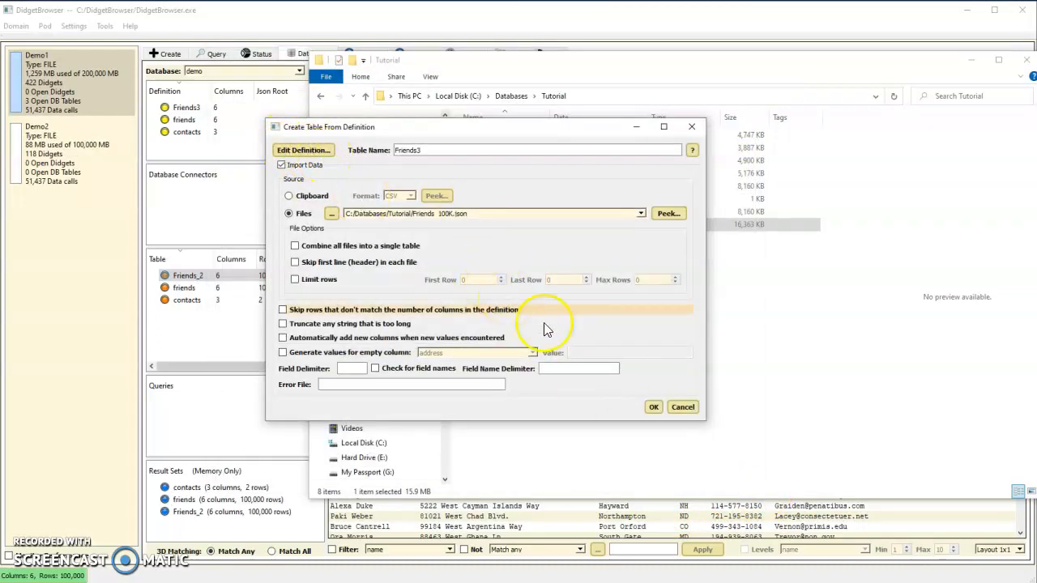
{"action": "left_click", "coordinate": [655, 407]}
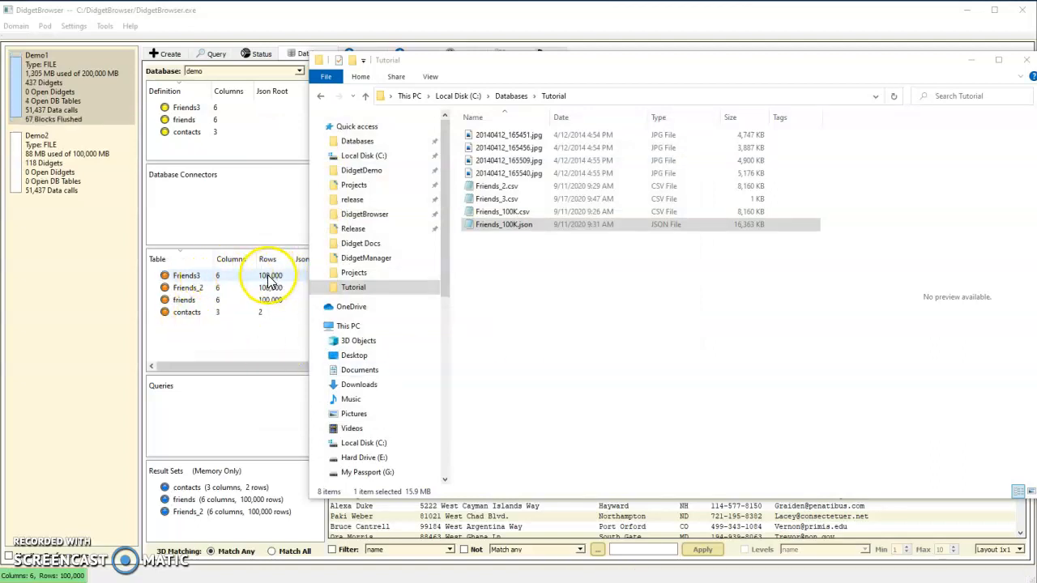
{"action": "left_click", "coordinate": [465, 226]}
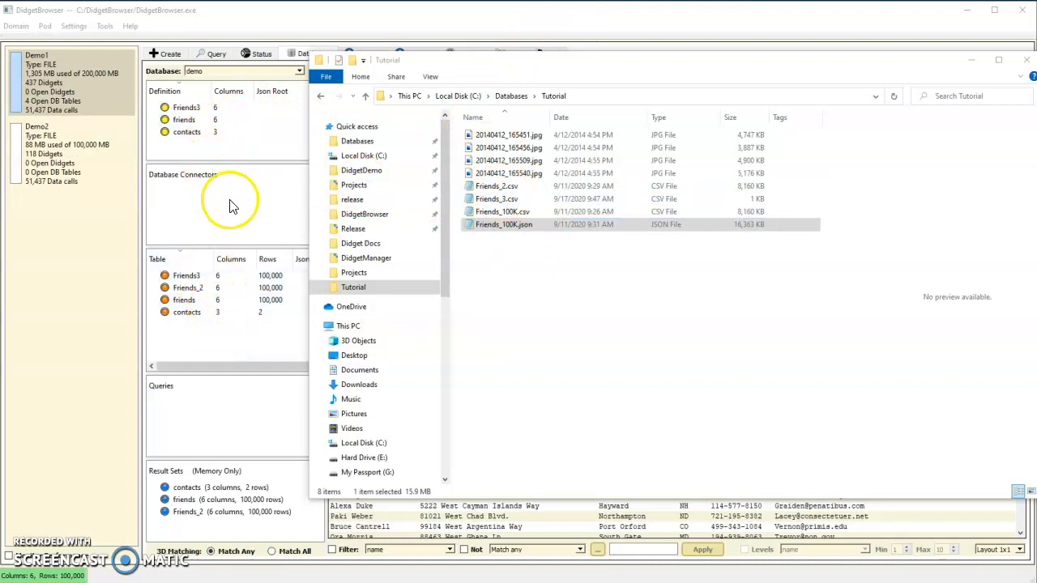
Step: Switch to DidgetBrowser, open the Default Database, and select its Postgres connector
{"action": "left_click", "coordinate": [300, 71]}
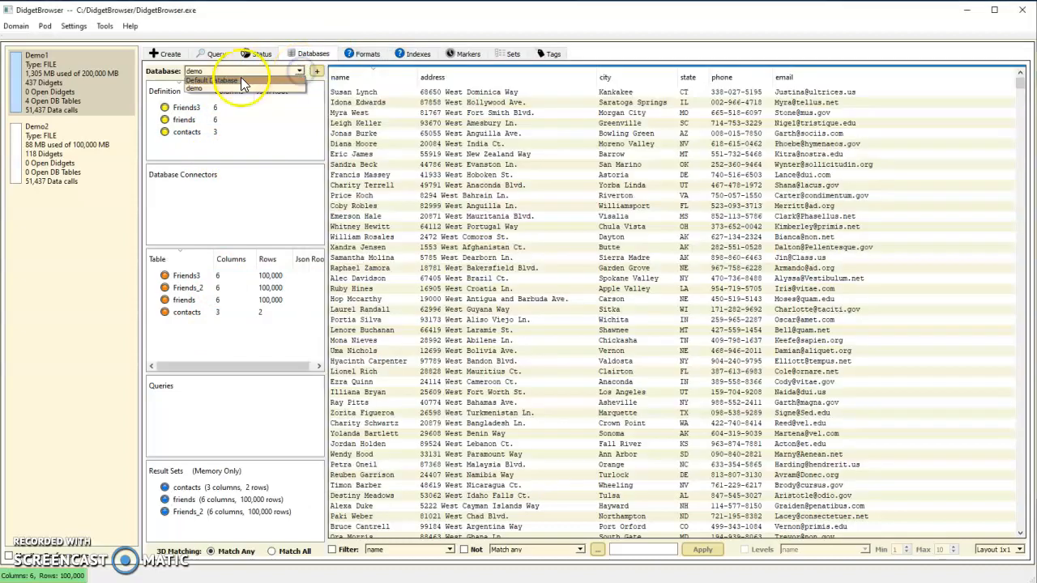
{"action": "left_click", "coordinate": [213, 81]}
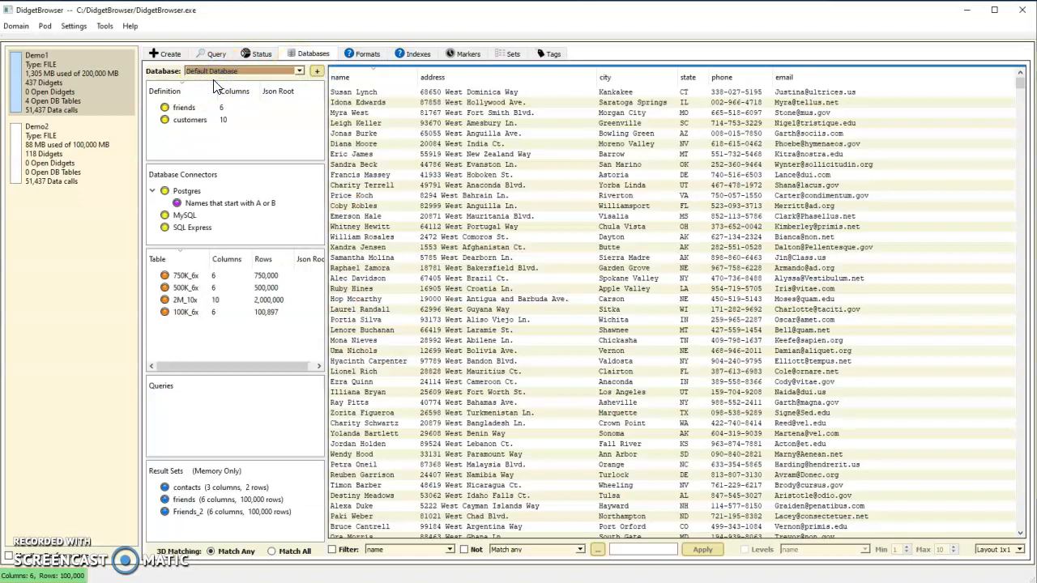
{"action": "left_click", "coordinate": [188, 192]}
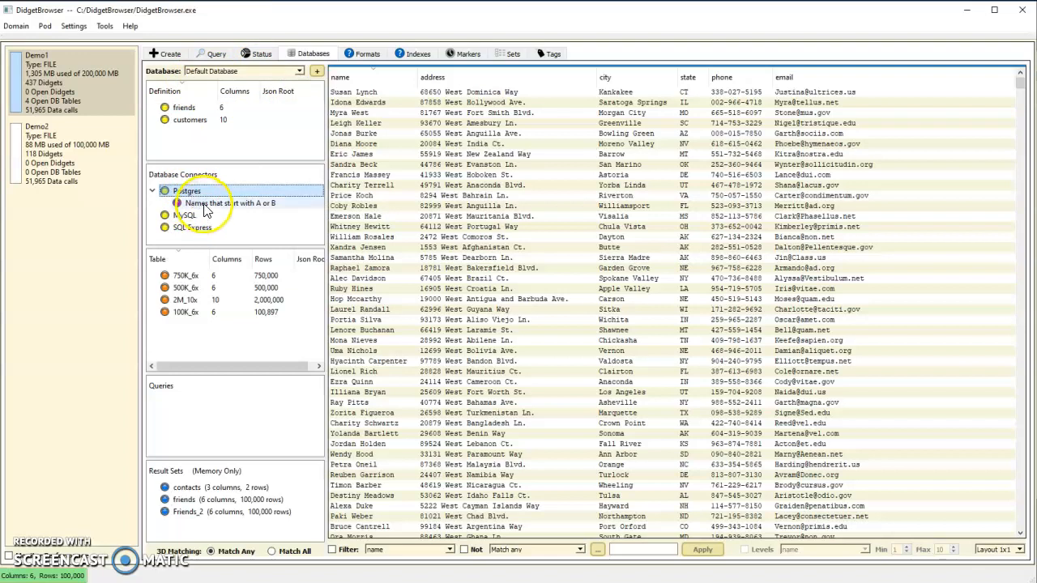
{"action": "left_click", "coordinate": [205, 207]}
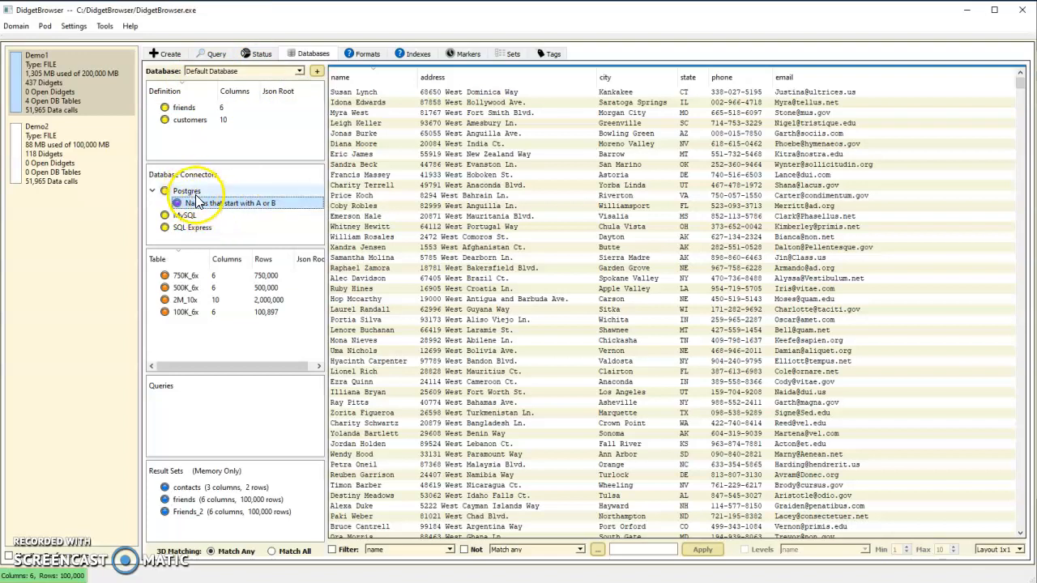
{"action": "left_click", "coordinate": [196, 194]}
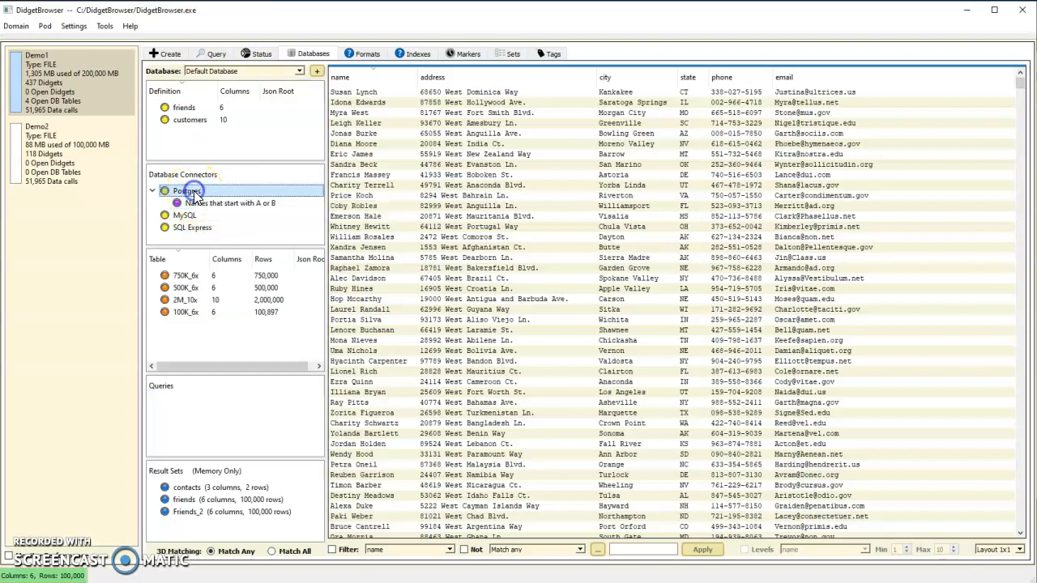
Step: Set up a new view of the remote friends table through the Postgres connector, naming the query "People in M states"
{"action": "right_click", "coordinate": [195, 195]}
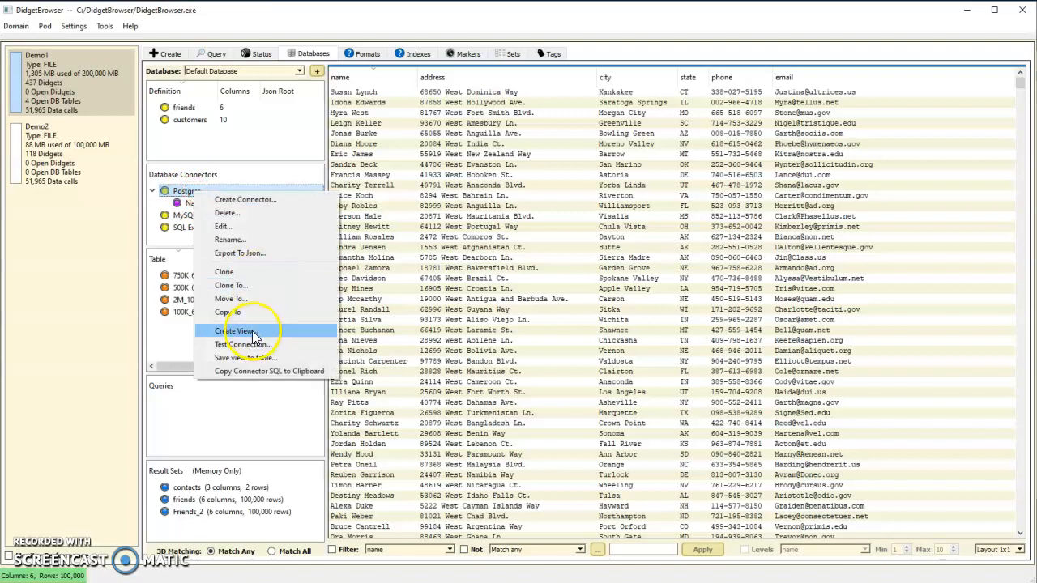
{"action": "left_click", "coordinate": [235, 331]}
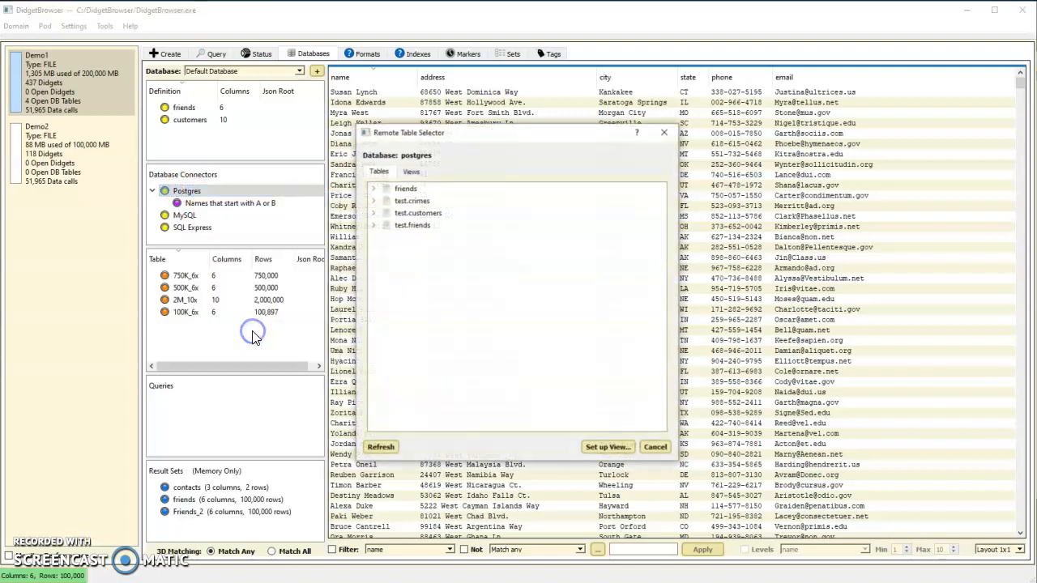
{"action": "left_click", "coordinate": [412, 172]}
{"action": "left_click", "coordinate": [384, 176]}
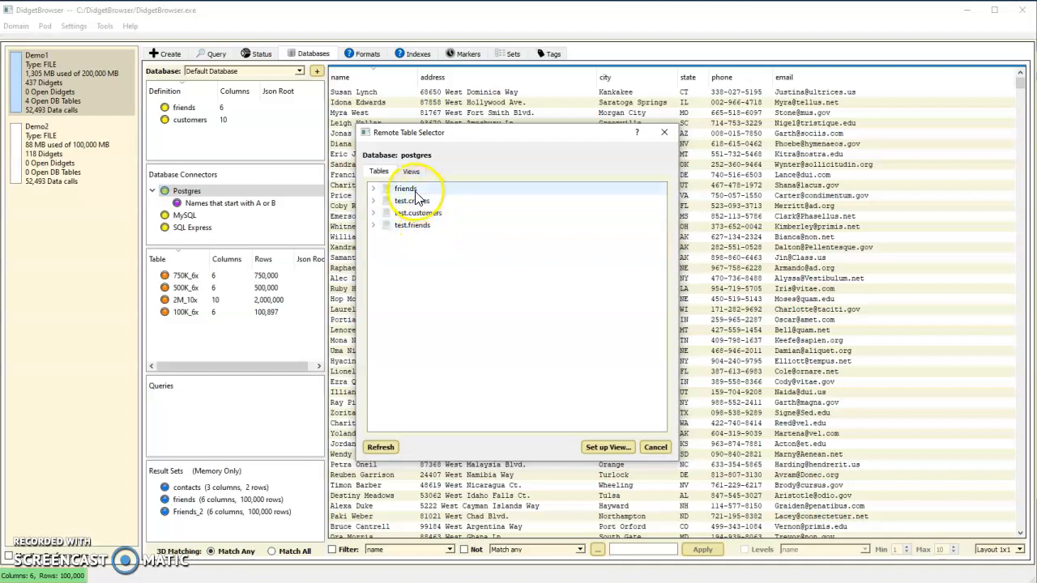
{"action": "left_click", "coordinate": [407, 190]}
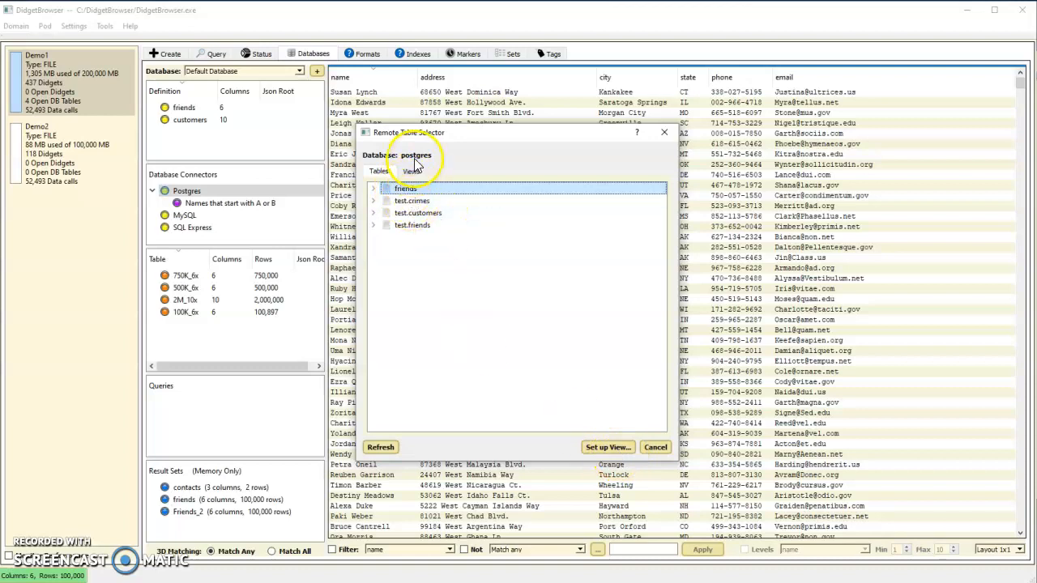
{"action": "left_click", "coordinate": [616, 450]}
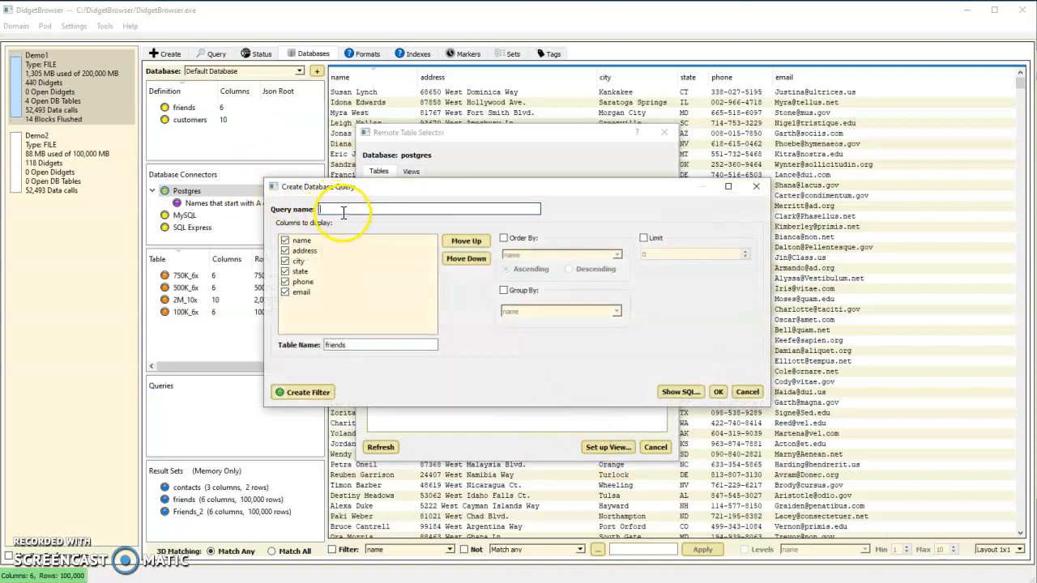
{"action": "type", "text": "People in M states"}
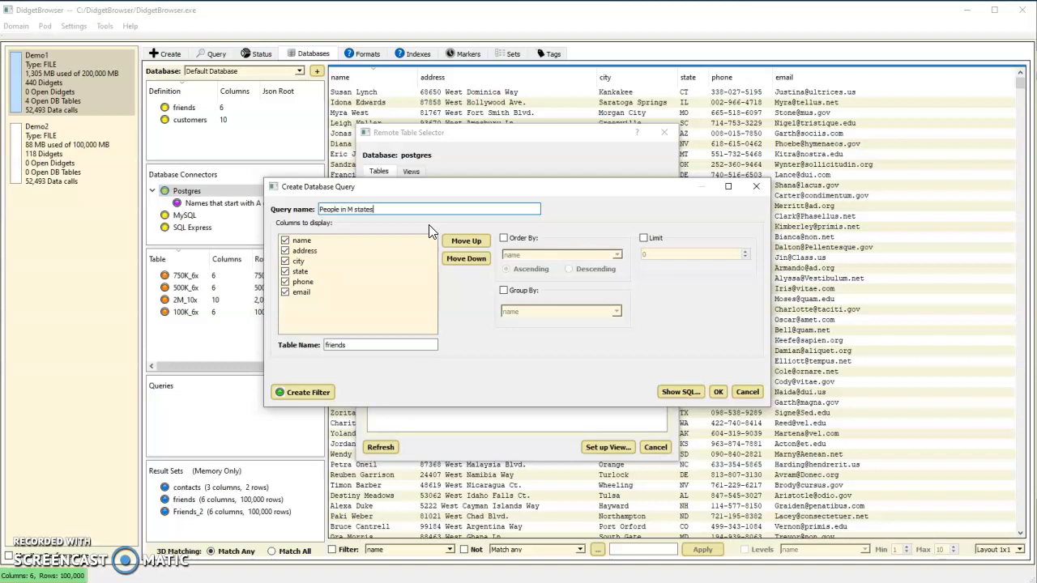
Step: Add a filter for state "Starts with" M to the query, check its SQL, and save the view
{"action": "left_click", "coordinate": [312, 394]}
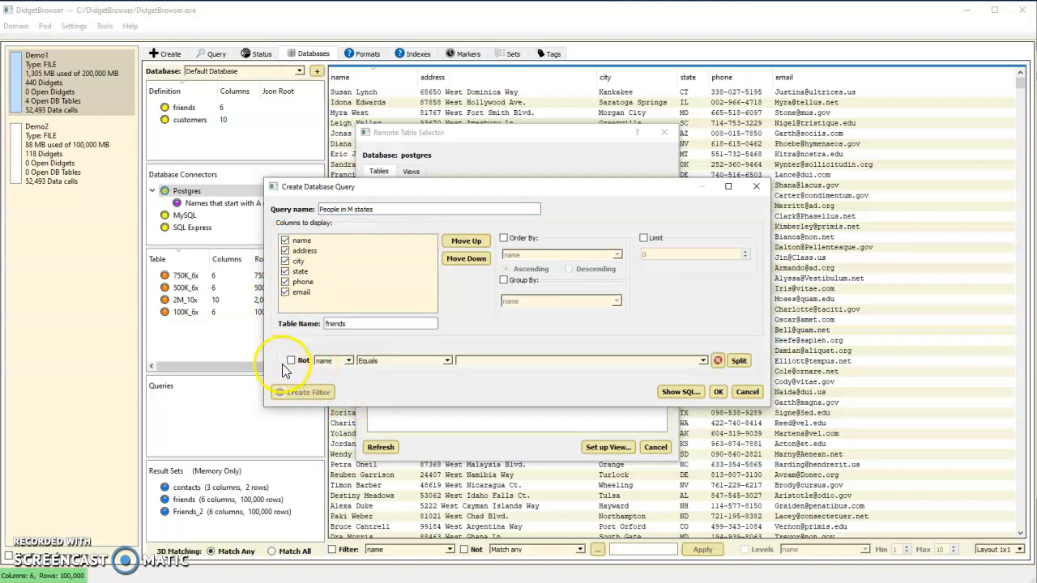
{"action": "left_click", "coordinate": [351, 361]}
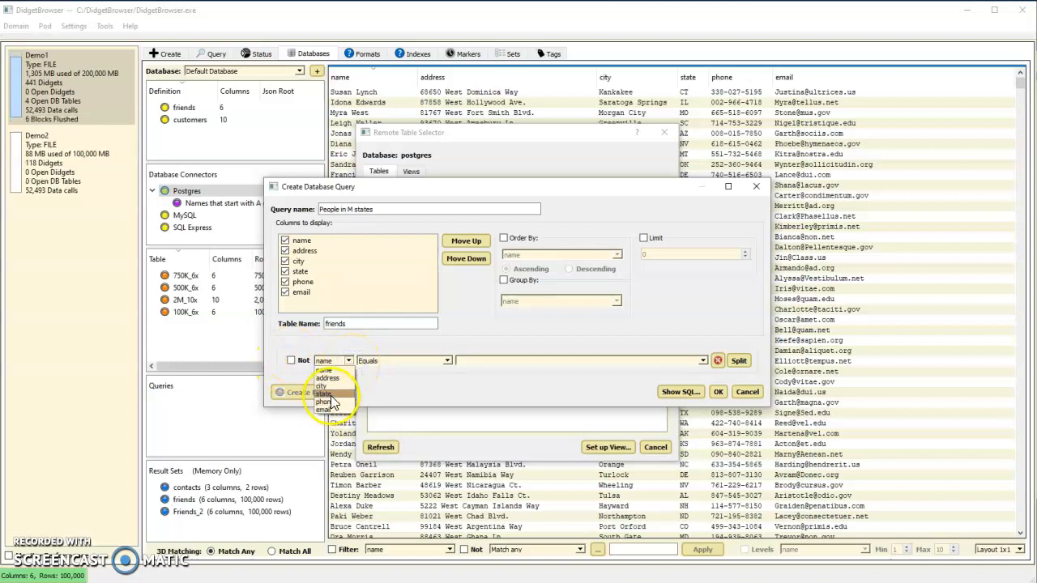
{"action": "left_click", "coordinate": [447, 360]}
{"action": "left_click", "coordinate": [390, 418]}
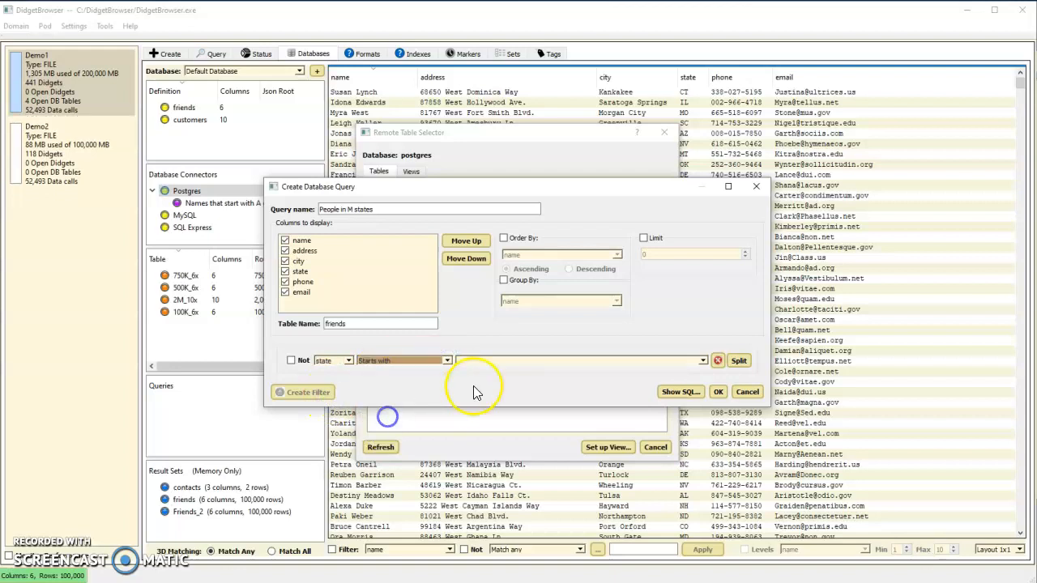
{"action": "left_click", "coordinate": [478, 361]}
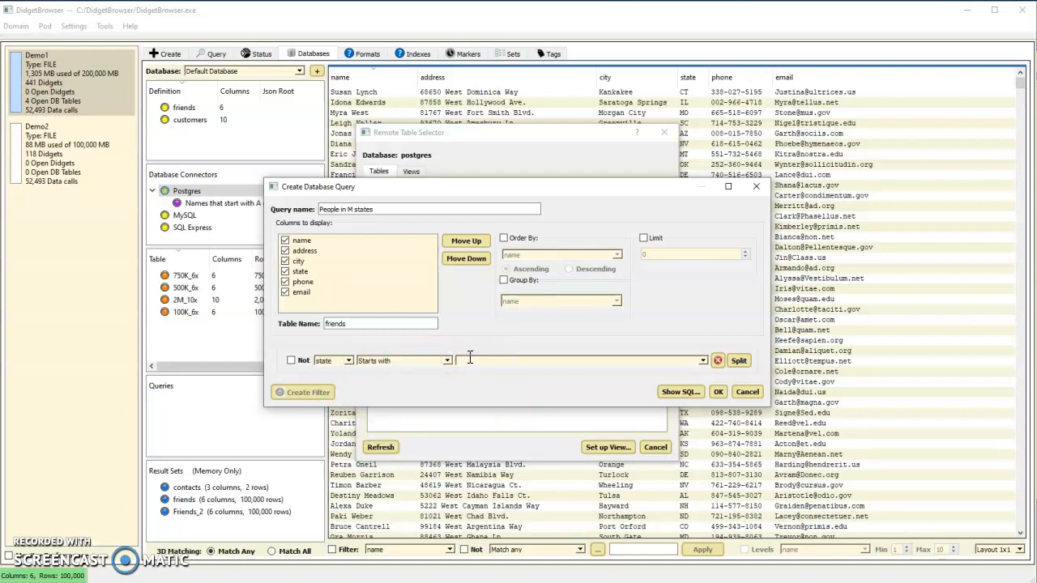
{"action": "left_click", "coordinate": [688, 393]}
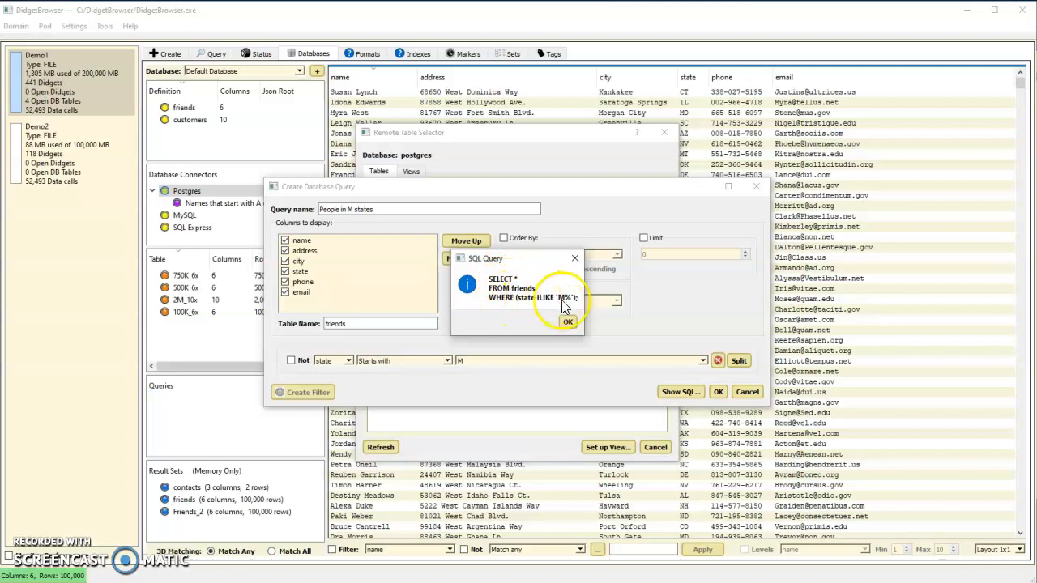
{"action": "left_click", "coordinate": [568, 322]}
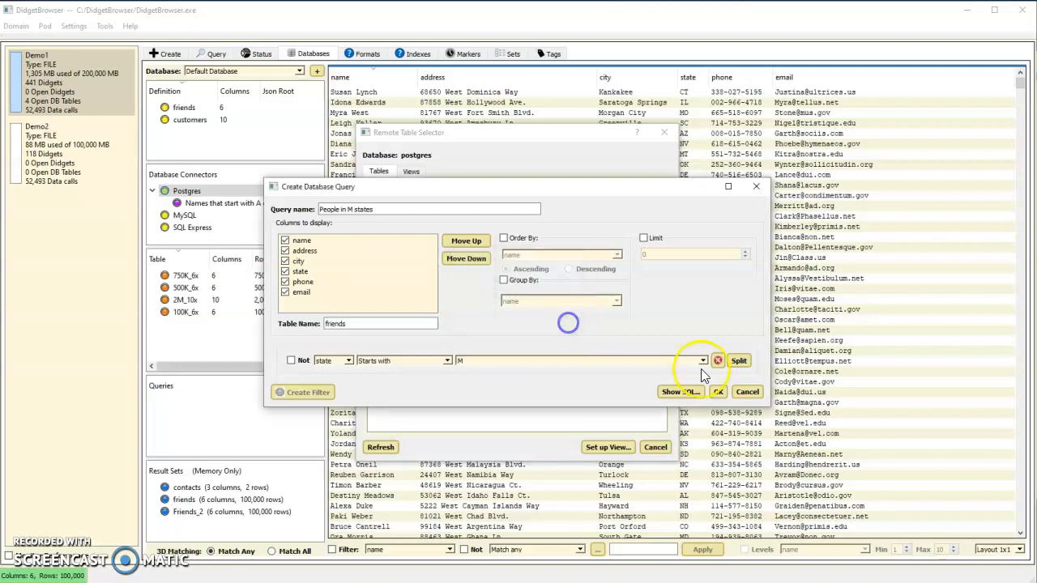
{"action": "left_click", "coordinate": [718, 392]}
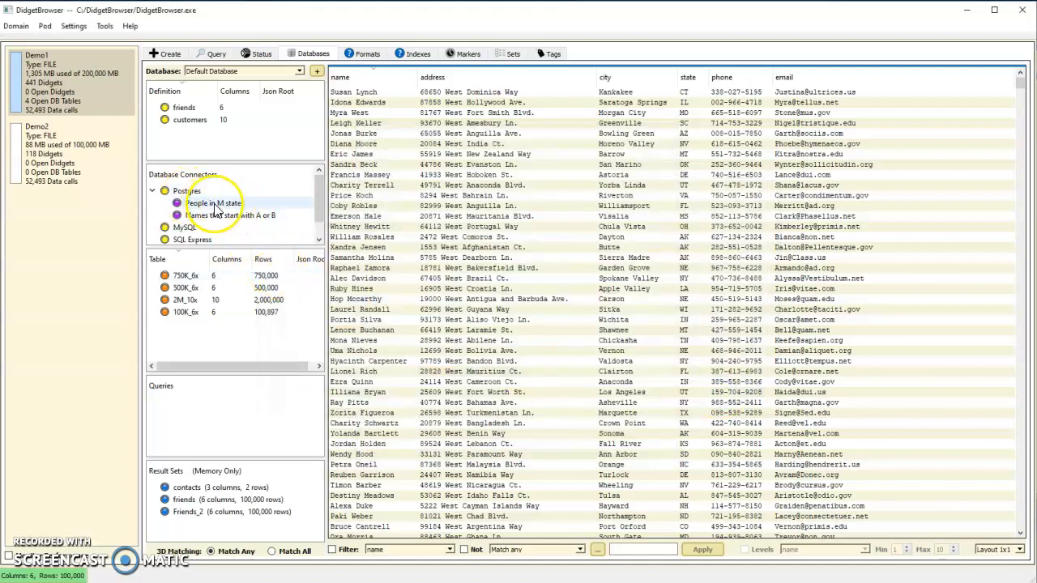
Step: Run the People in M states view and save its result to a new table of the same name
{"action": "mouse_move", "coordinate": [217, 209]}
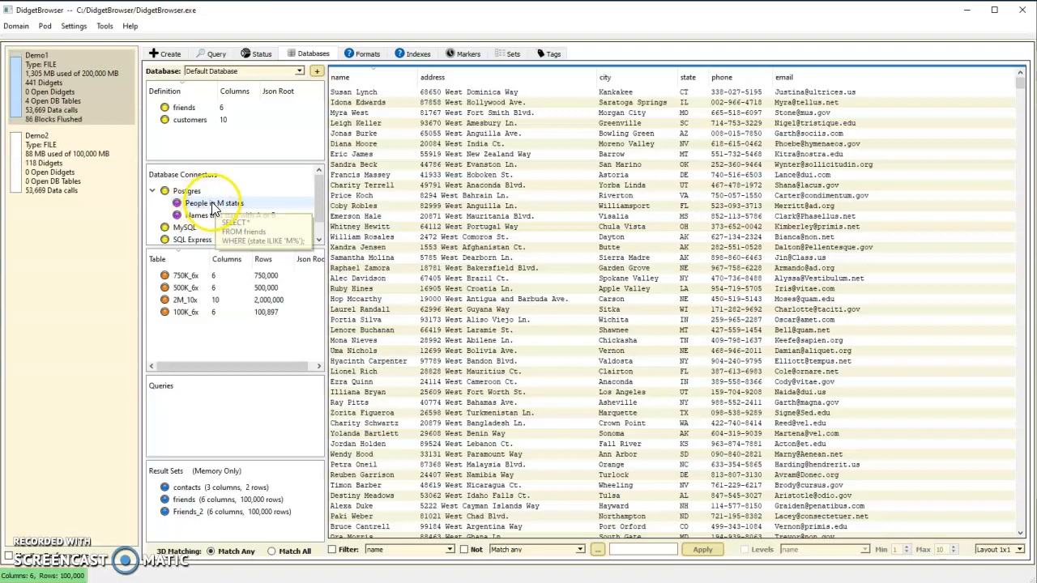
{"action": "double_click", "coordinate": [215, 206]}
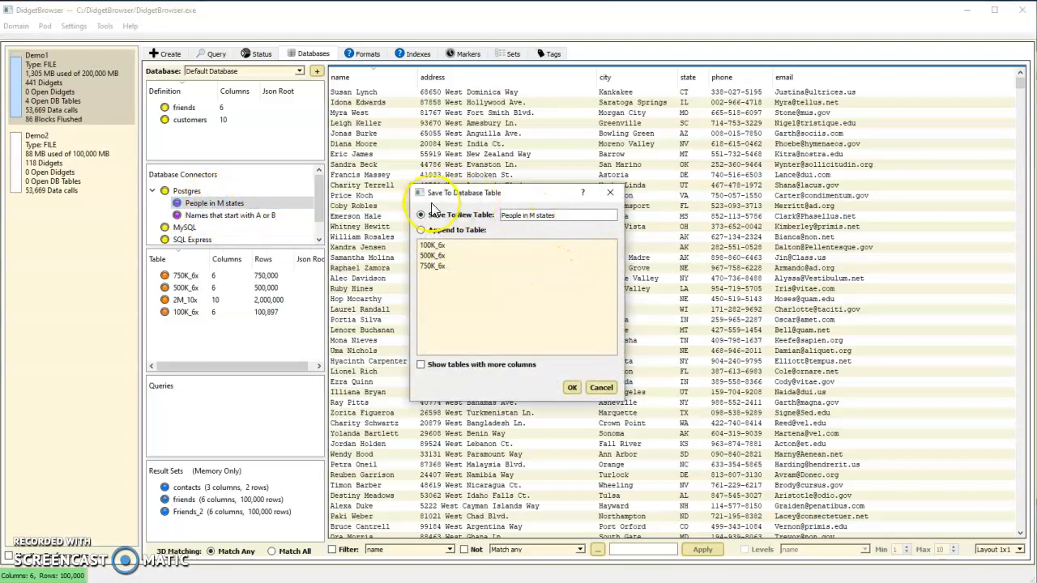
{"action": "left_click", "coordinate": [572, 388]}
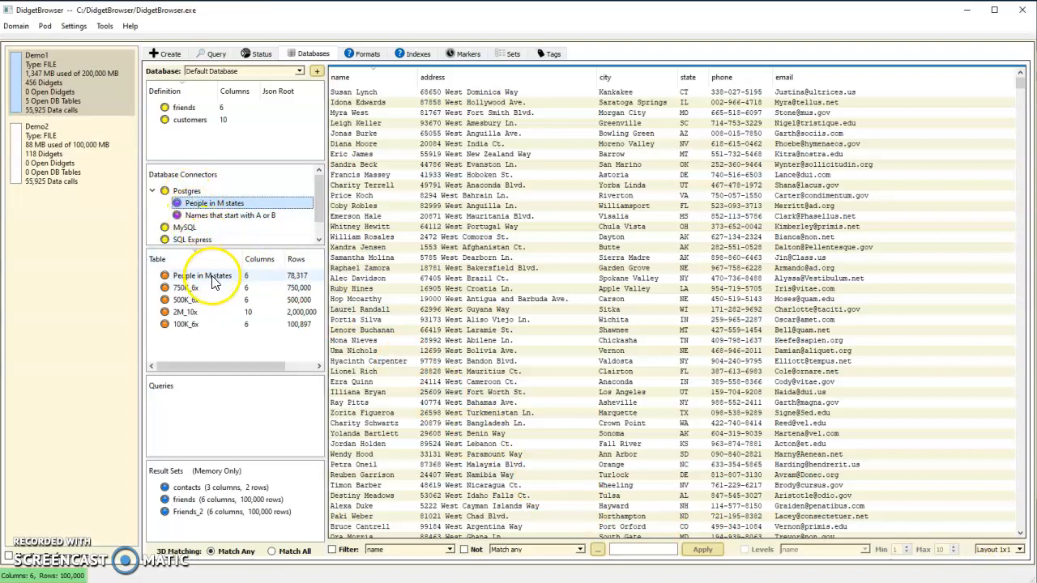
Step: Display the rows of the People in M states table and examine the distinct values of its state column
{"action": "mouse_move", "coordinate": [215, 281]}
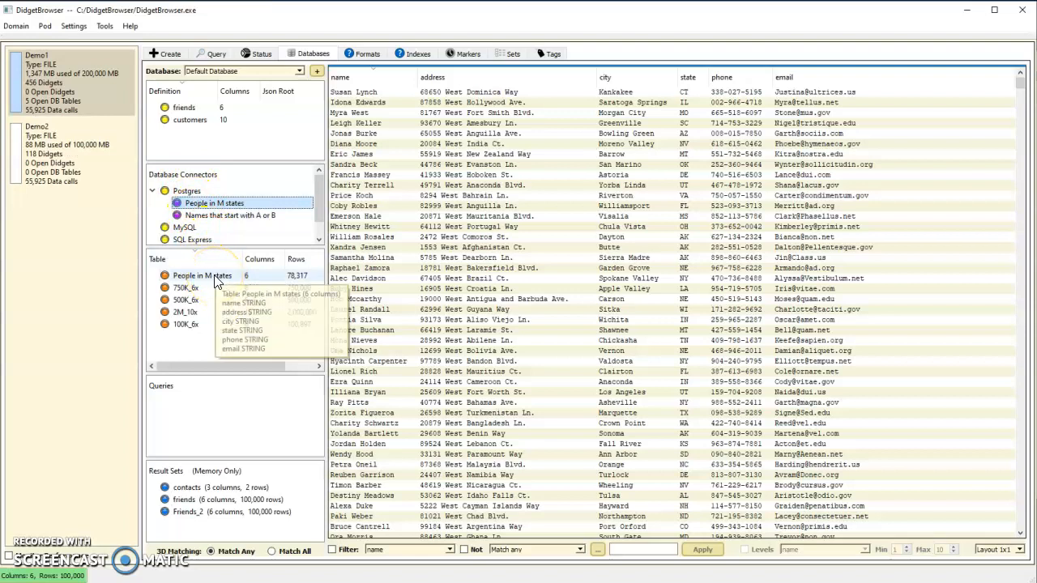
{"action": "left_click", "coordinate": [214, 278]}
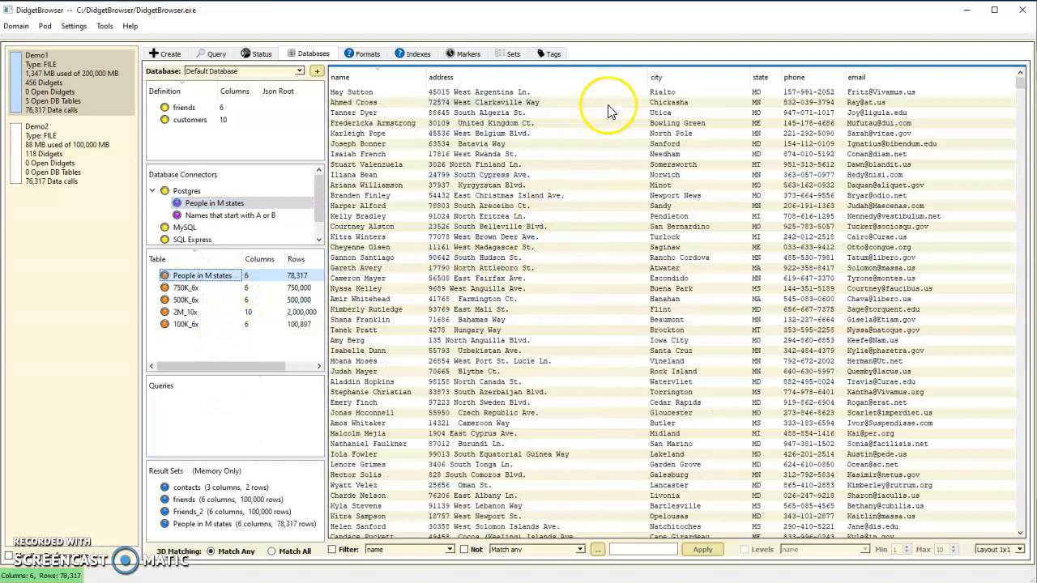
{"action": "right_click", "coordinate": [761, 79]}
{"action": "left_click", "coordinate": [812, 90]}
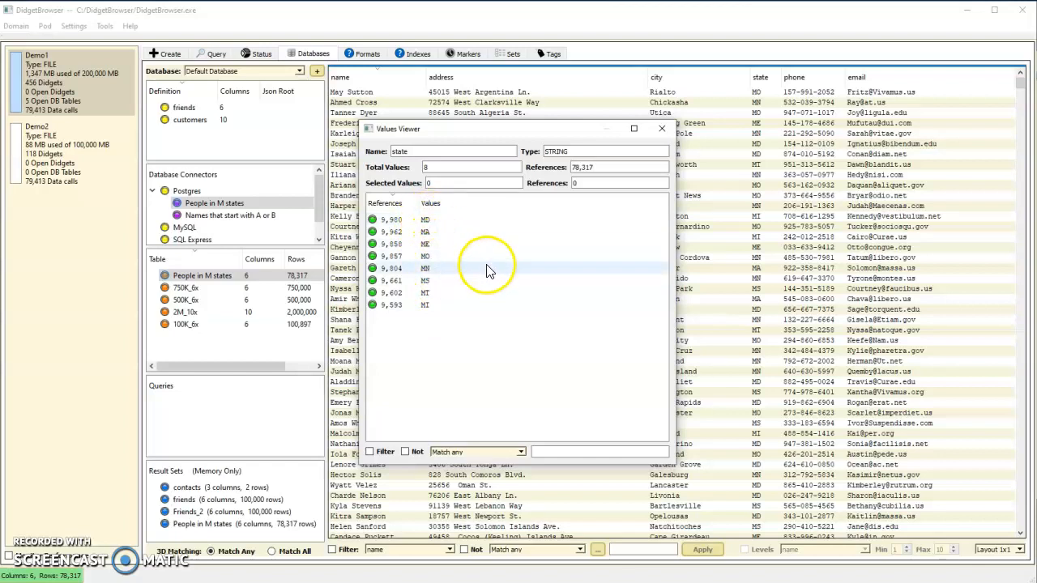
{"action": "left_click", "coordinate": [662, 130]}
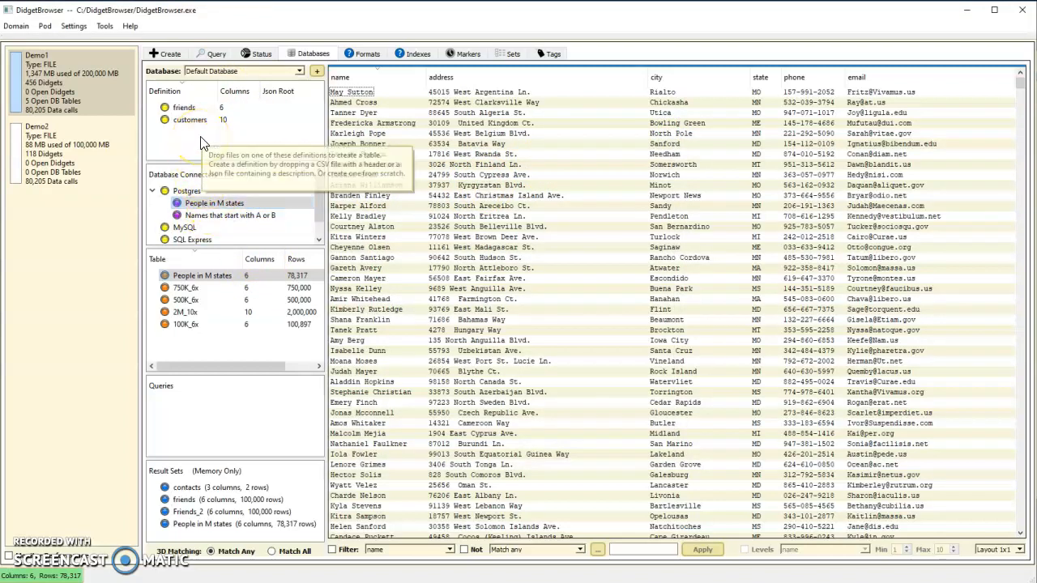
Step: View the People in M states rows whose city is San Bernardino in a separate window, positioned fully on screen
{"action": "mouse_move", "coordinate": [219, 290]}
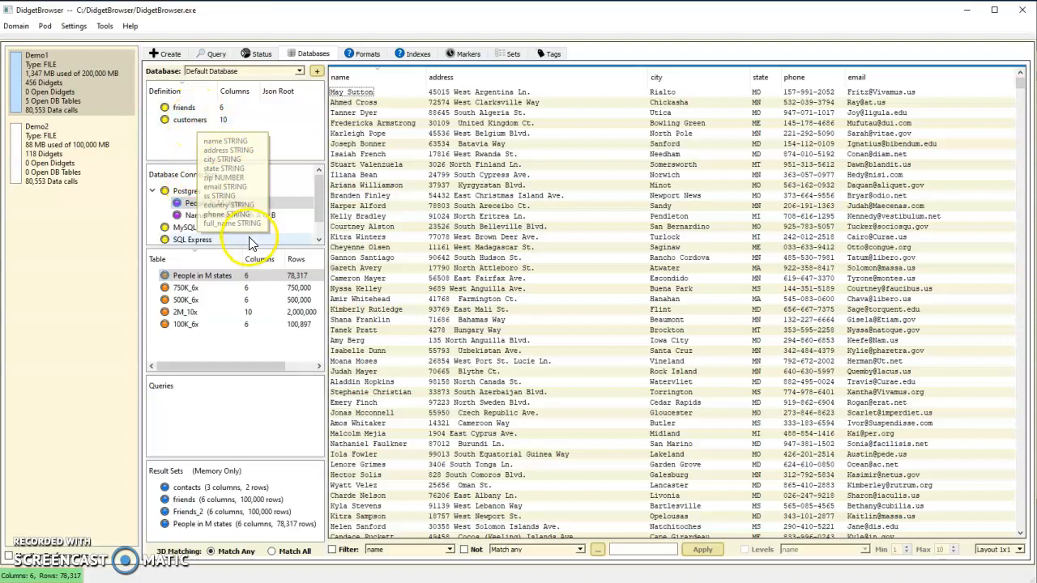
{"action": "mouse_move", "coordinate": [195, 122]}
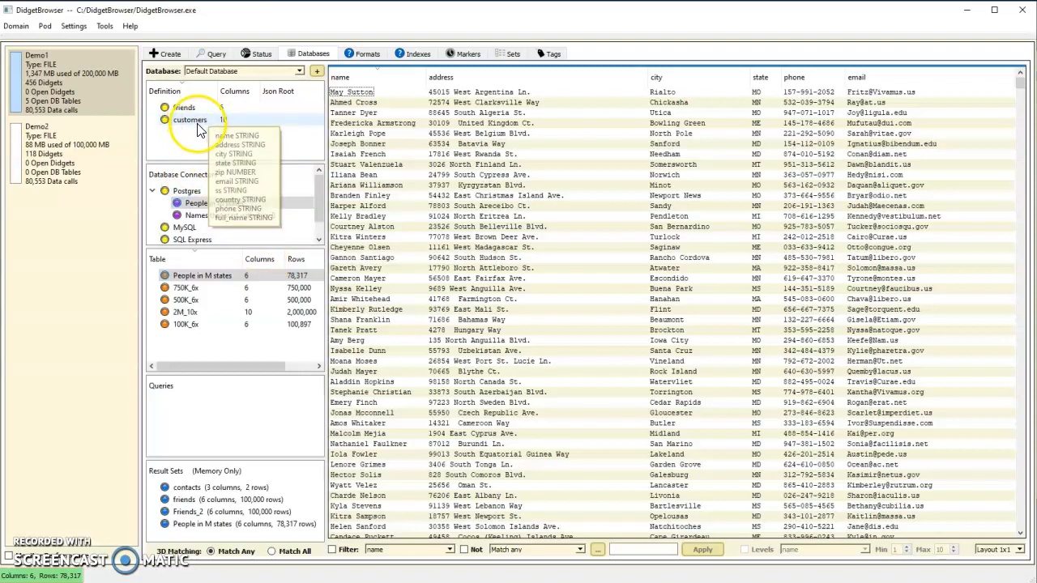
{"action": "mouse_move", "coordinate": [180, 152]}
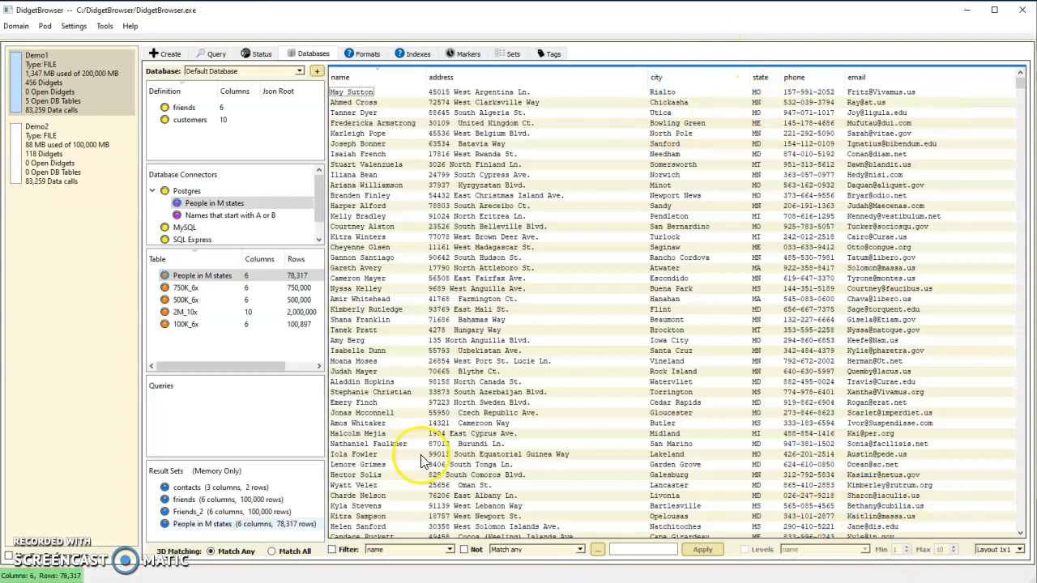
{"action": "double_click", "coordinate": [676, 228]}
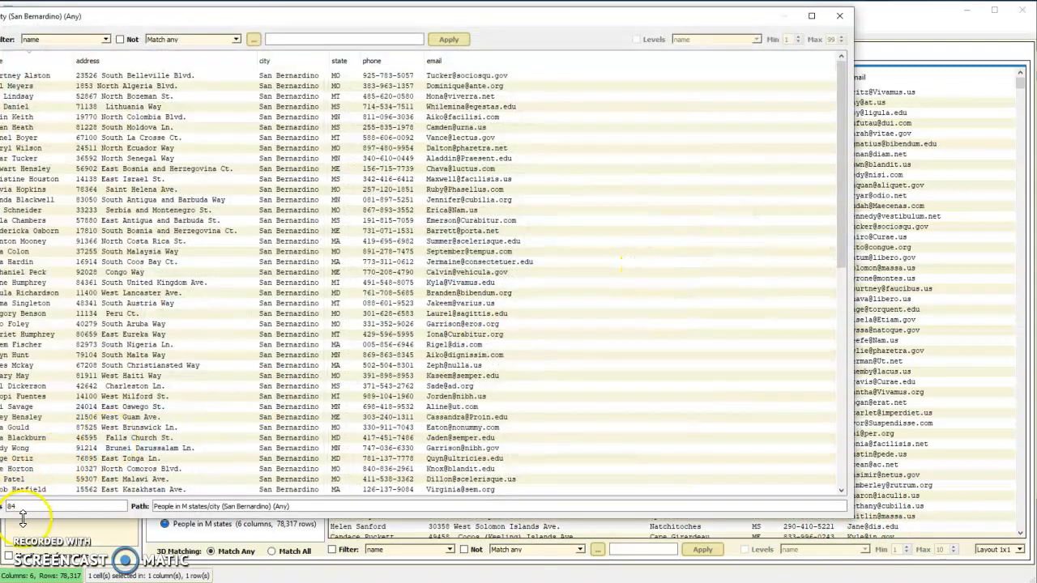
{"action": "left_click_drag", "start_coordinate": [357, 17], "coordinate": [469, 40]}
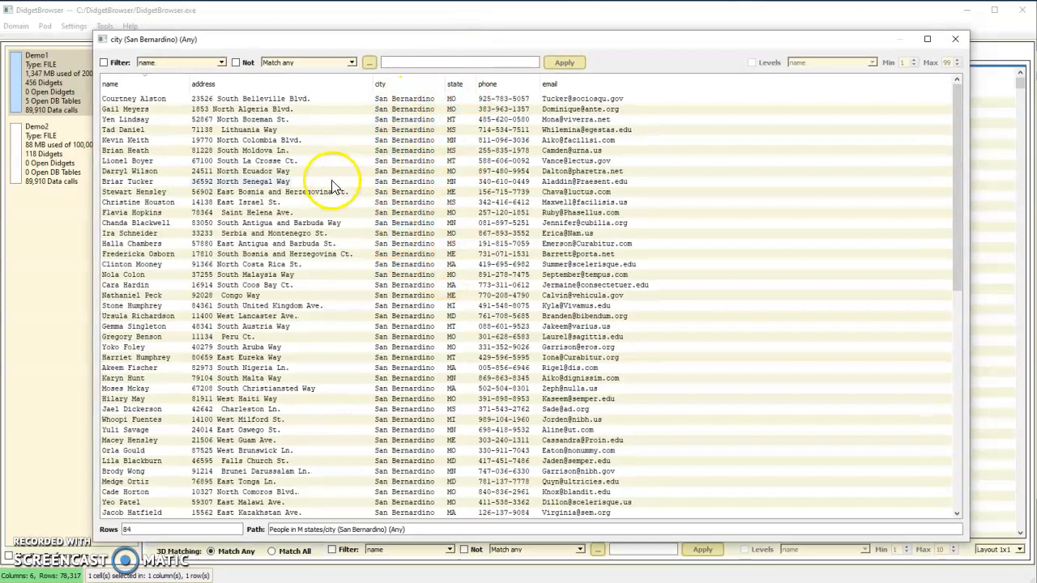
Step: Select all the San Bernardino rows in the separate window and save them to a new database table named abc
{"action": "right_click", "coordinate": [417, 195]}
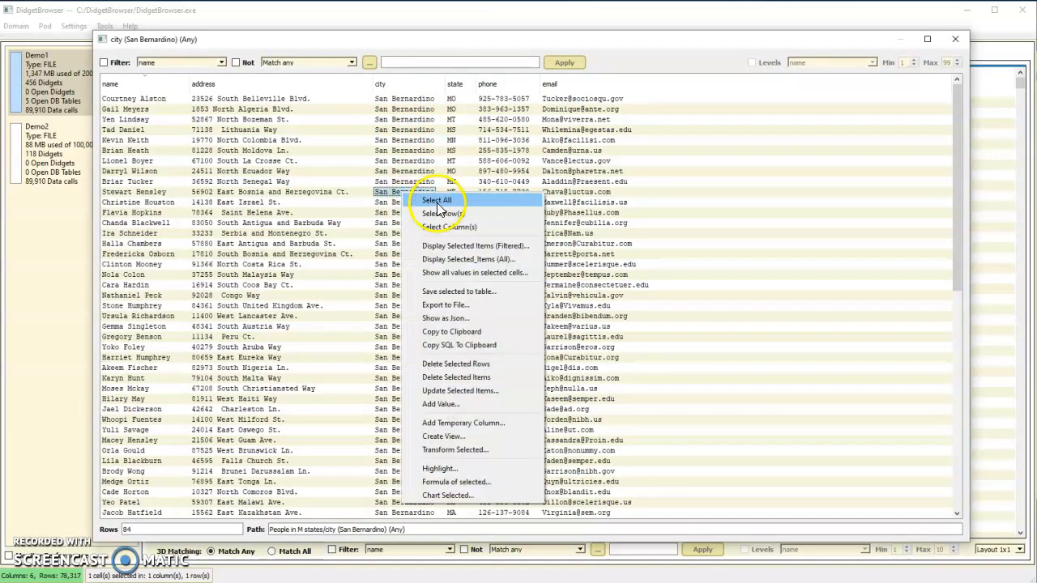
{"action": "left_click", "coordinate": [438, 204]}
{"action": "right_click", "coordinate": [421, 220]}
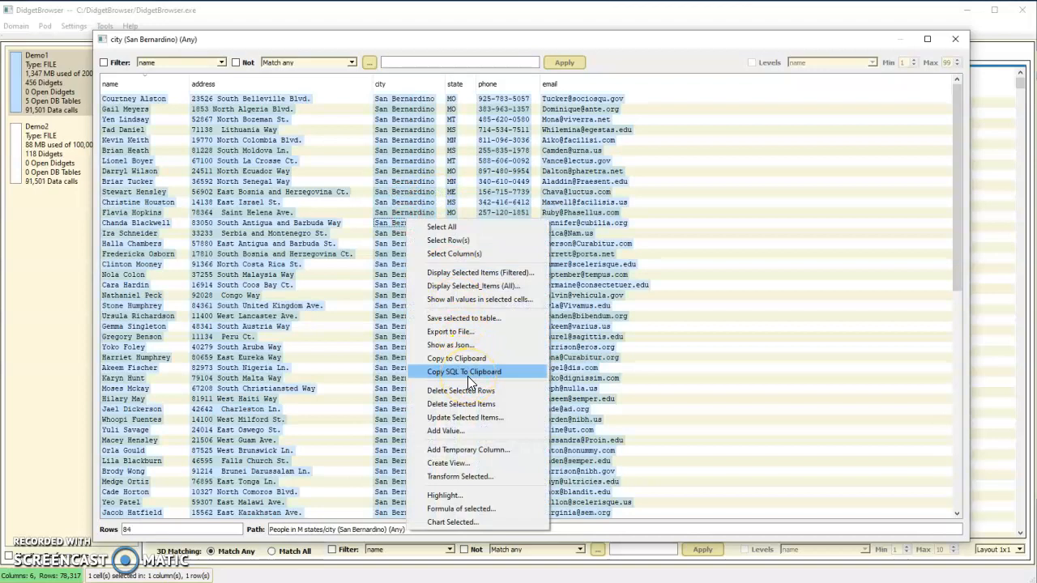
{"action": "left_click", "coordinate": [483, 404]}
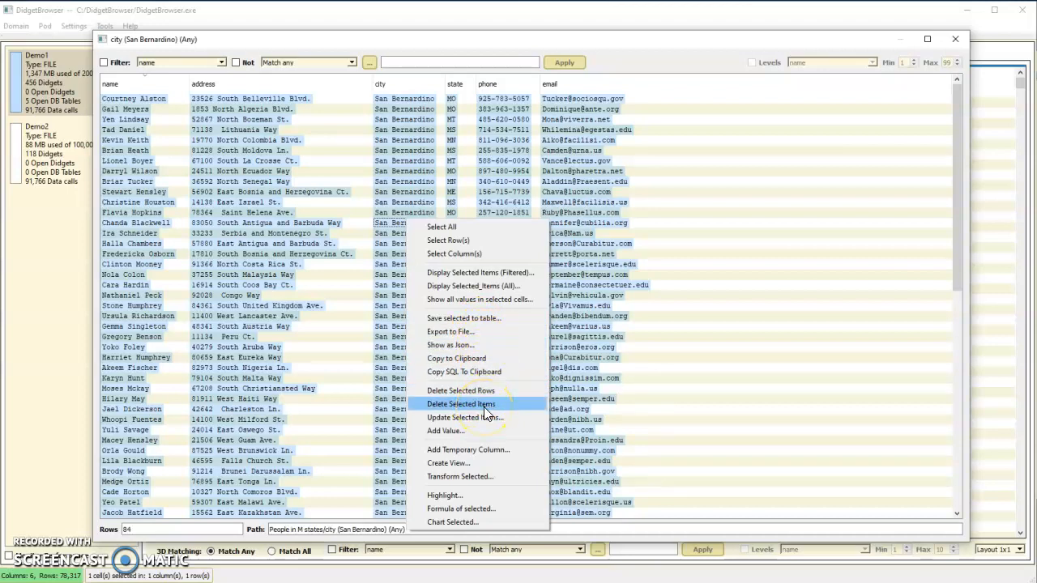
{"action": "left_click", "coordinate": [480, 319]}
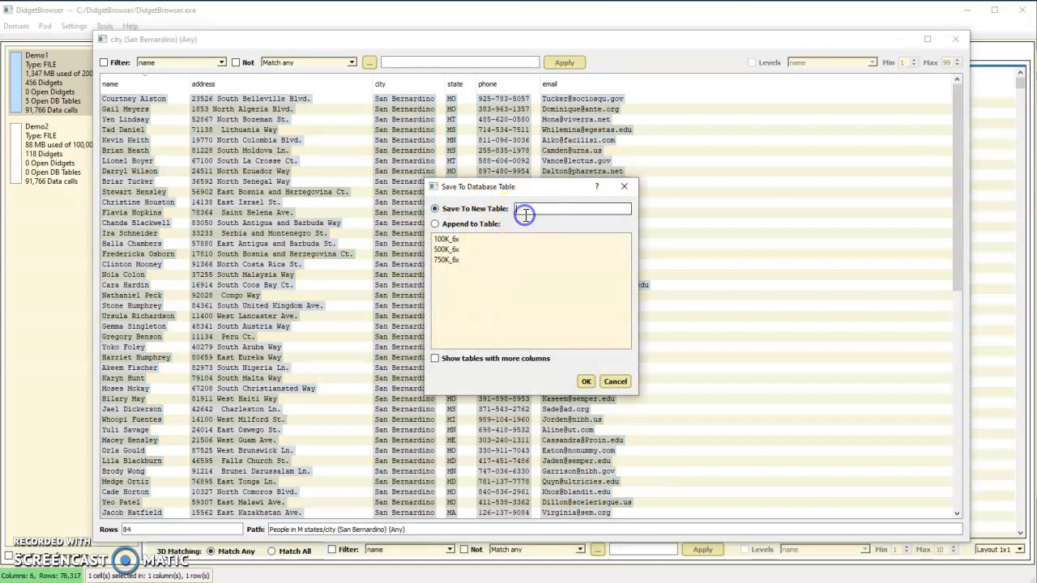
{"action": "type", "text": "abc"}
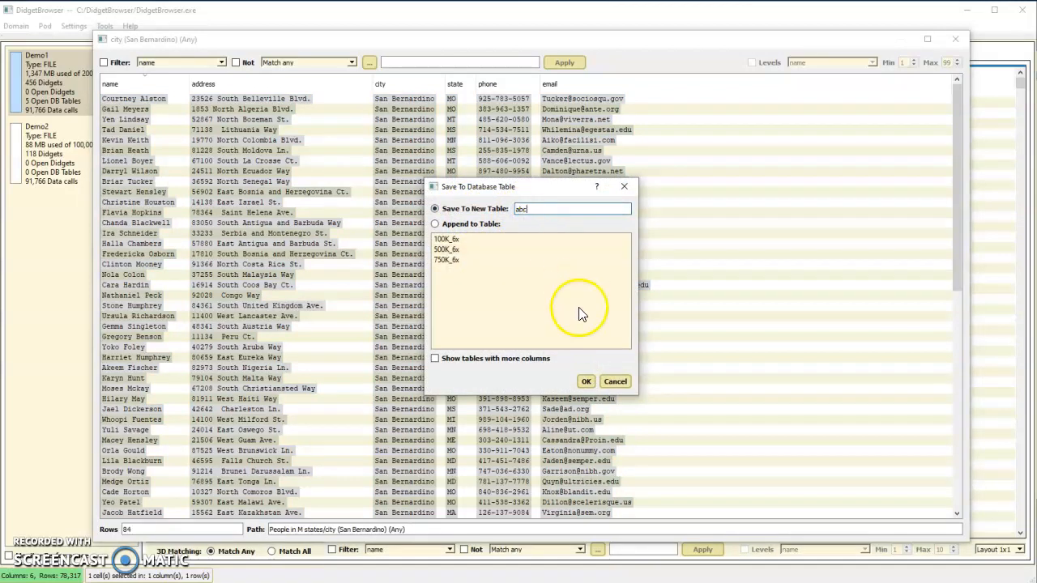
{"action": "left_click", "coordinate": [587, 383]}
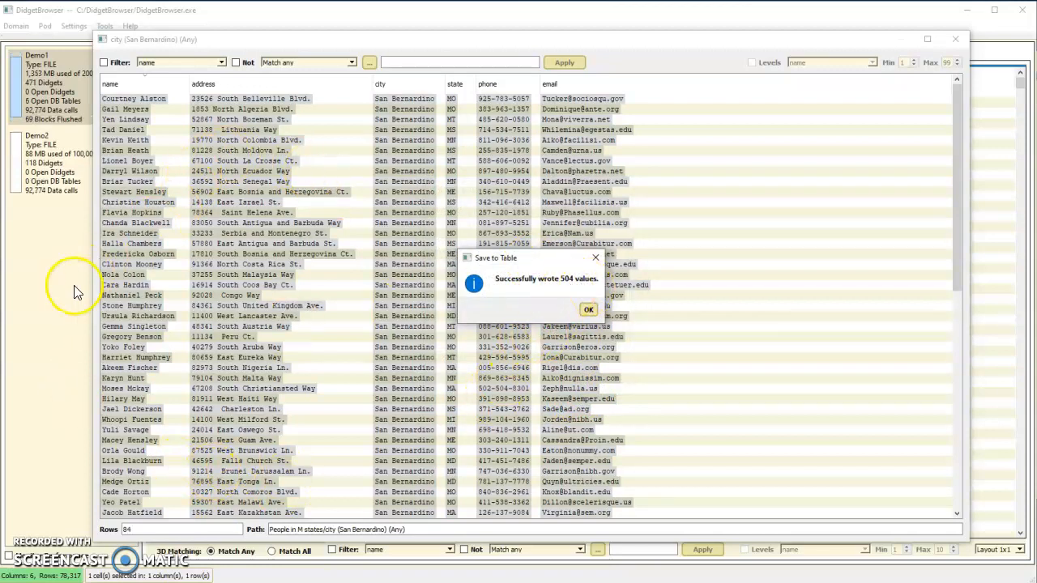
{"action": "left_click", "coordinate": [590, 310]}
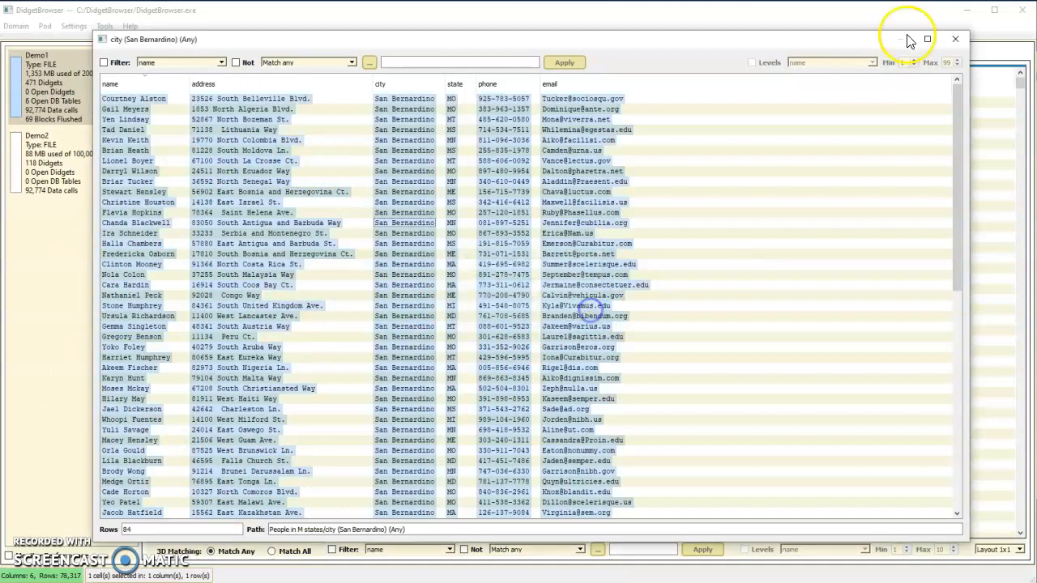
Step: Close the San Bernardino window and open the abc table to view its contents
{"action": "left_click", "coordinate": [956, 39]}
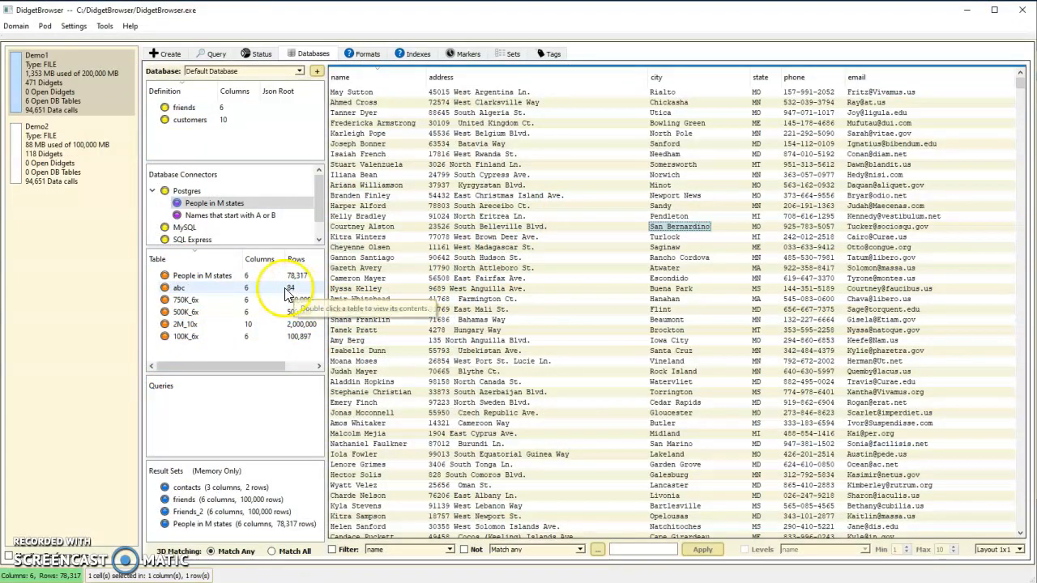
{"action": "double_click", "coordinate": [247, 294]}
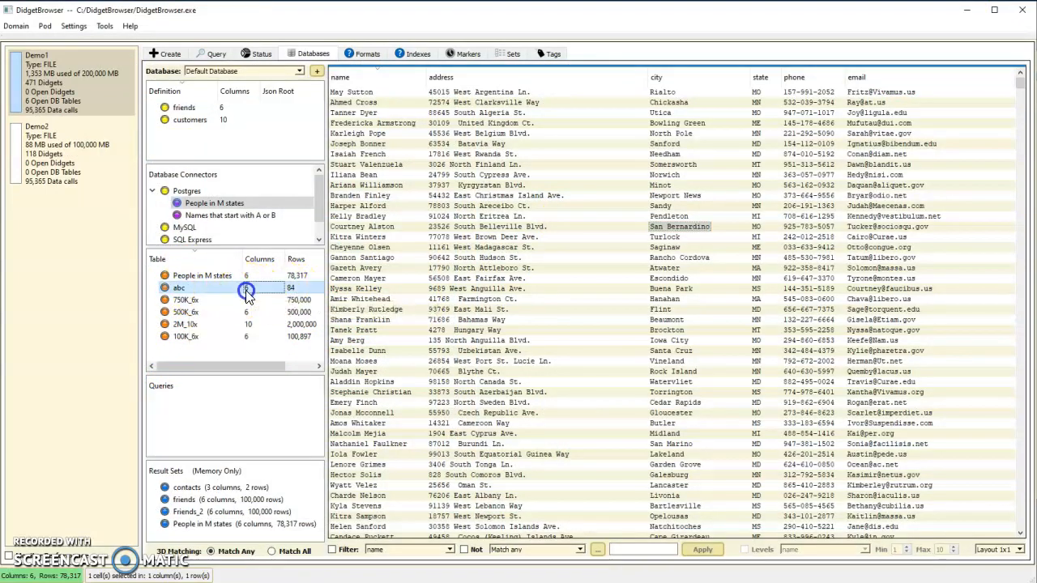